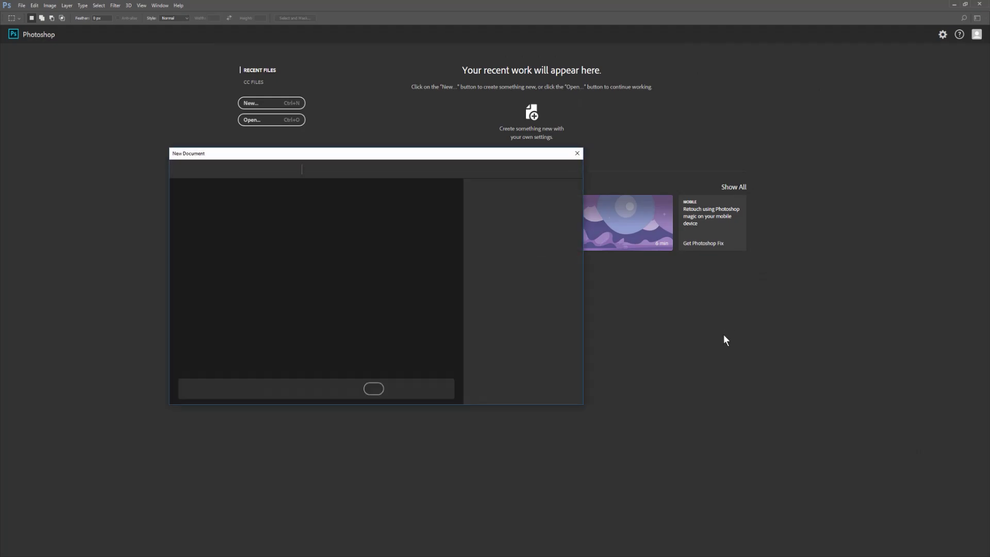
- Create a 1920 × 1080 px document named "Marquee Tool" from the saved TEST 2 preset
{"action": "left_click", "coordinate": [279, 169]}
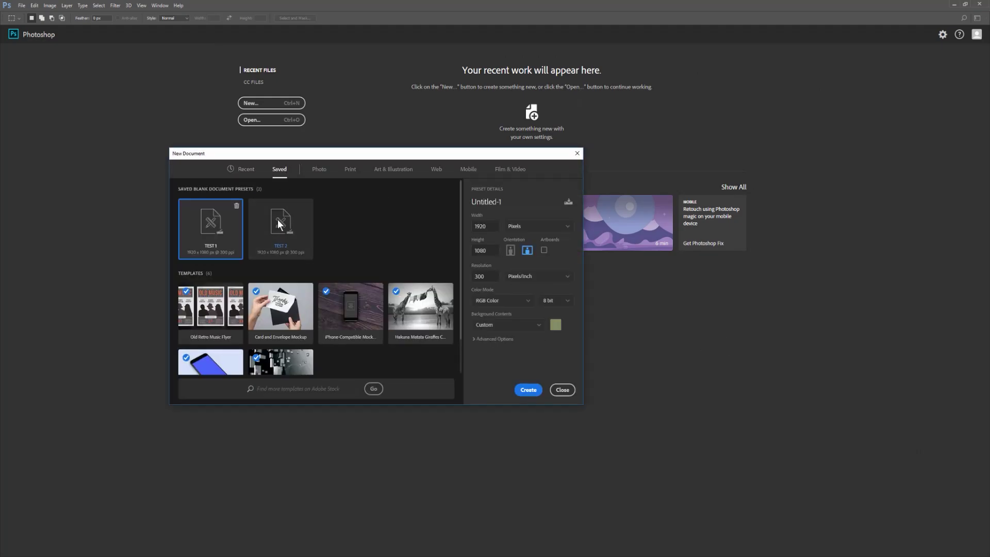
{"action": "left_click", "coordinate": [280, 227]}
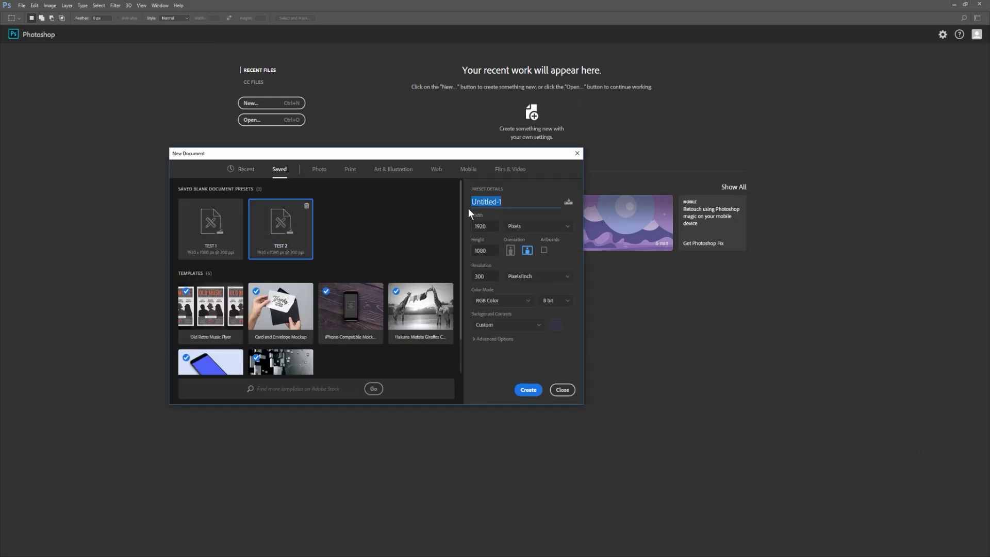
{"action": "type", "text": "Marquee Tool"}
{"action": "left_click", "coordinate": [529, 390]}
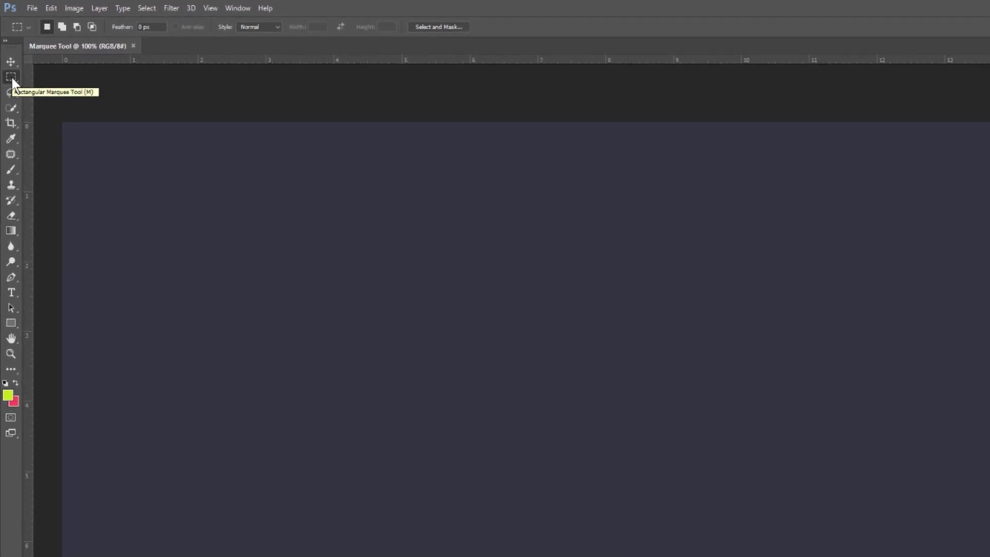
- Draw a rectangular marquee selection about 5.3 × 2.8 cm near the canvas's upper-left corner and deselect it
{"action": "right_click", "coordinate": [11, 76]}
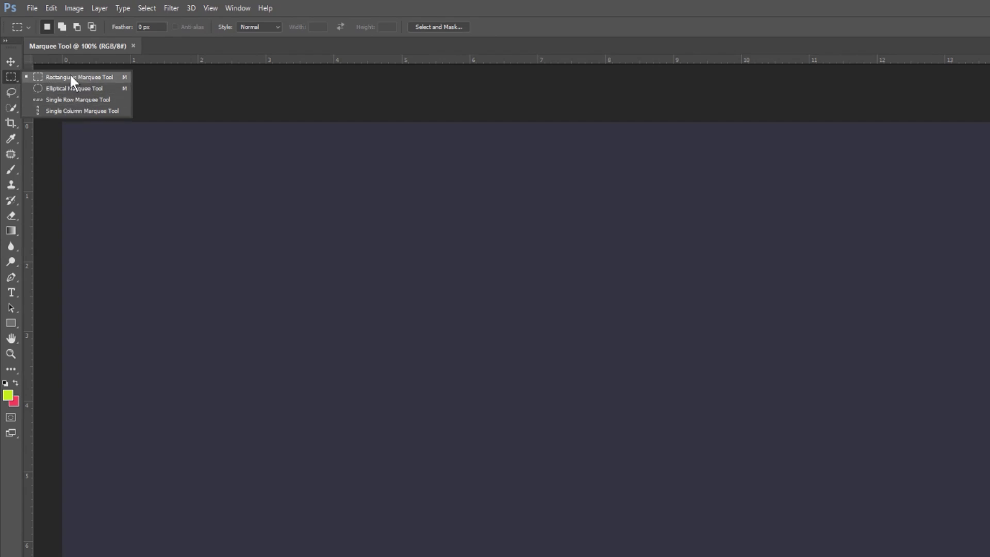
{"action": "left_click", "coordinate": [13, 78]}
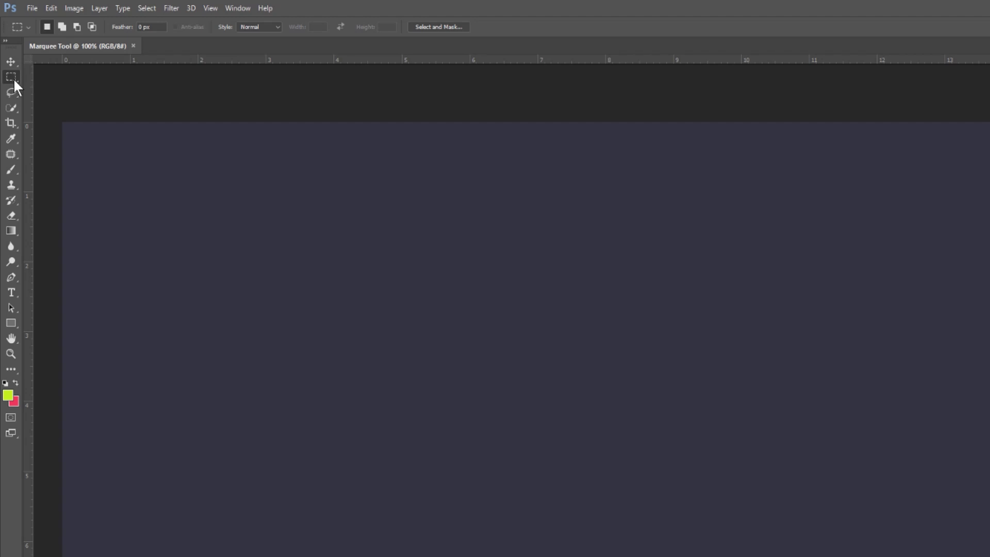
{"action": "right_click", "coordinate": [13, 79]}
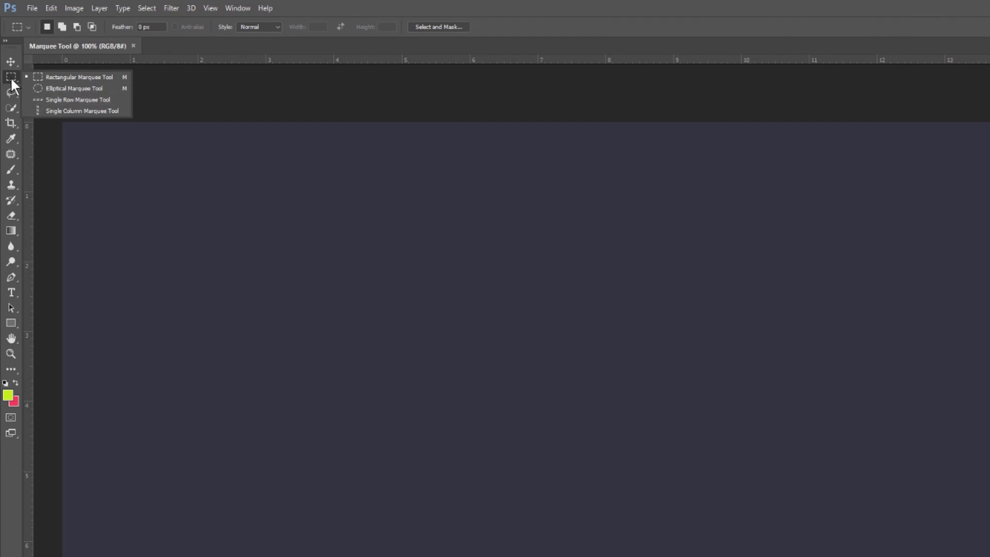
{"action": "left_click", "coordinate": [13, 90]}
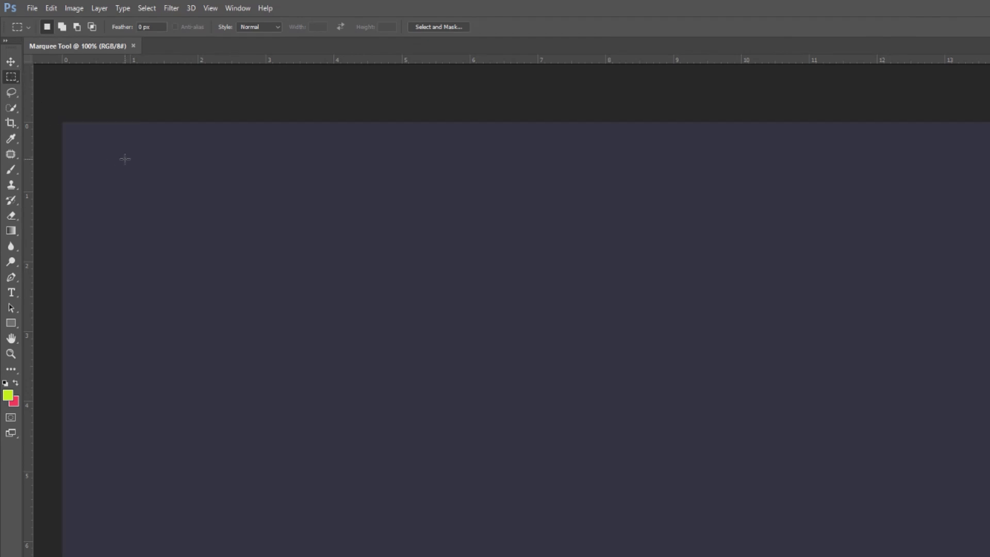
{"action": "left_click_drag", "start_coordinate": [125, 158], "coordinate": [488, 351]}
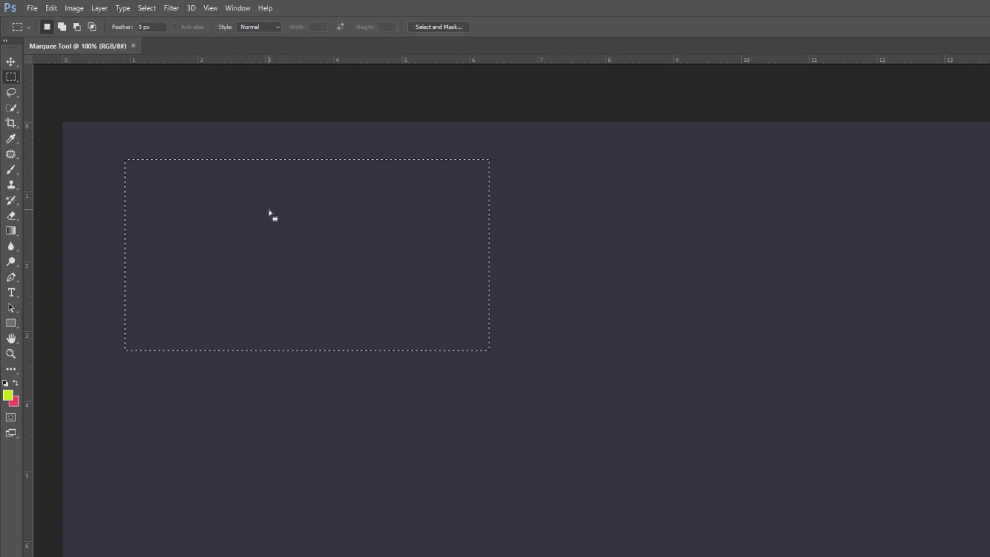
{"action": "left_click", "coordinate": [146, 7]}
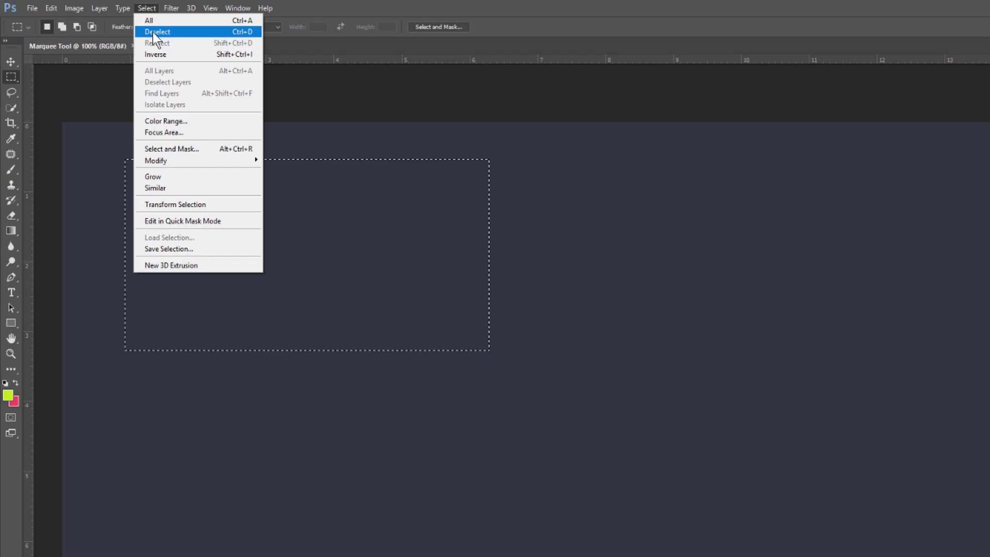
{"action": "left_click", "coordinate": [153, 32]}
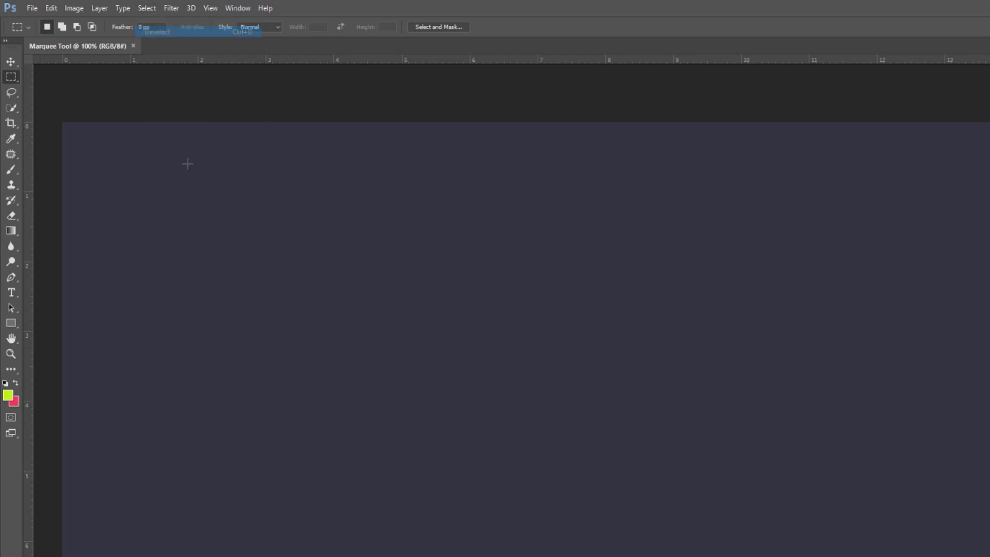
- Draw a rectangular selection about 4.3 × 2.3 cm and another about 4.2 × 2.6 cm, deselecting each one
{"action": "left_click_drag", "start_coordinate": [173, 170], "coordinate": [460, 332]}
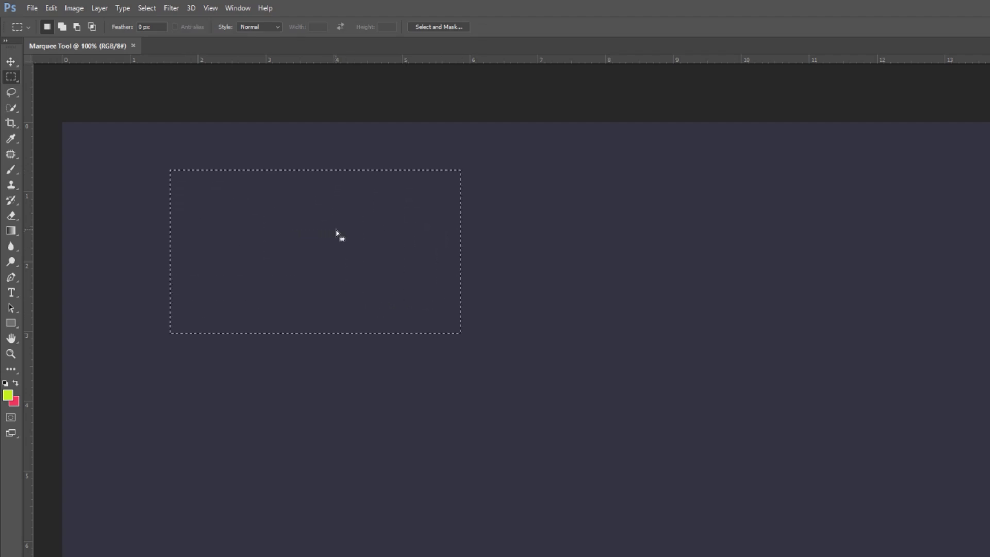
{"action": "key", "text": "ctrl+d"}
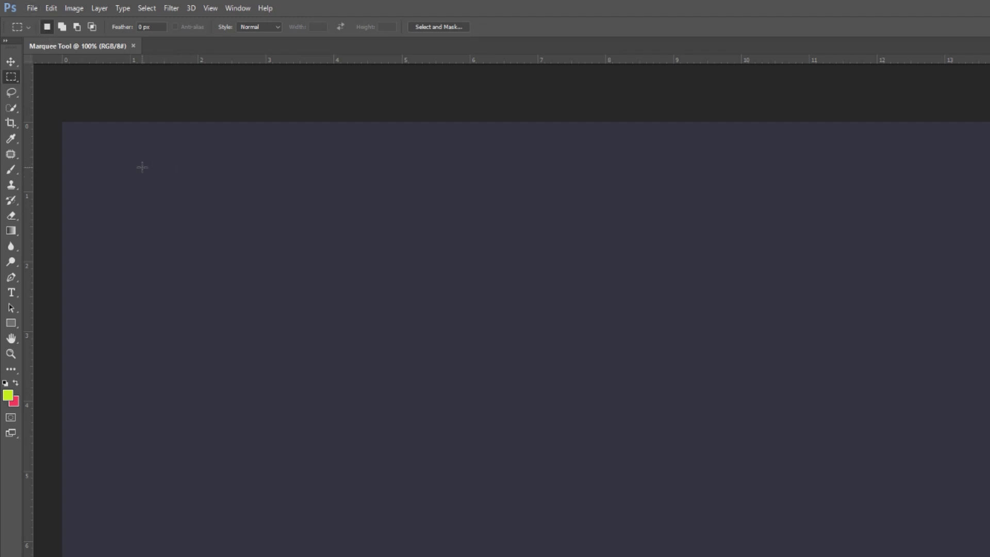
{"action": "left_click_drag", "start_coordinate": [142, 167], "coordinate": [426, 347]}
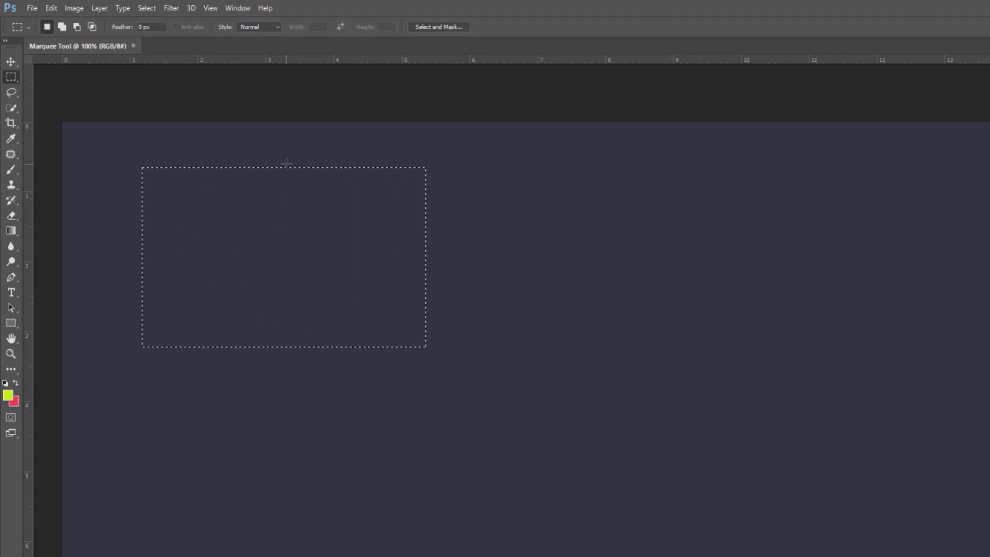
{"action": "left_click", "coordinate": [454, 171]}
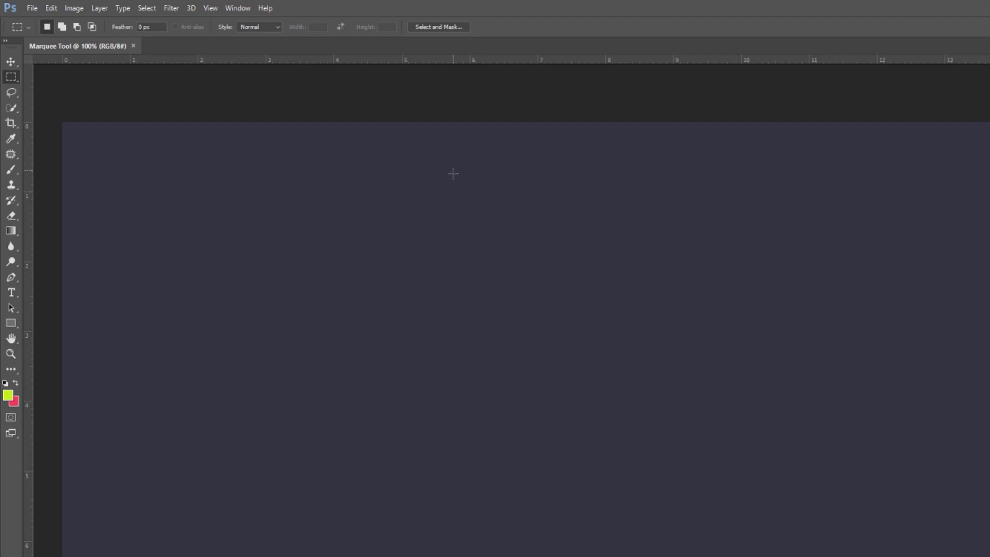
- Practise freehand rectangular selections, including ones about 3.8 × 2.5 cm and 5.1 × 2.6 cm, and clear the last one
{"action": "left_click_drag", "start_coordinate": [453, 171], "coordinate": [714, 344]}
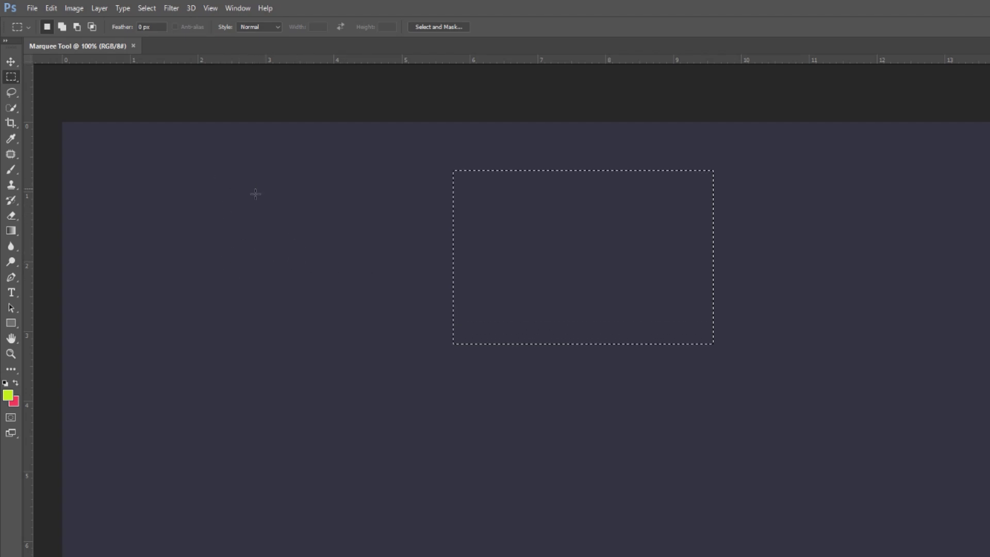
{"action": "key", "text": "ctrl+z"}
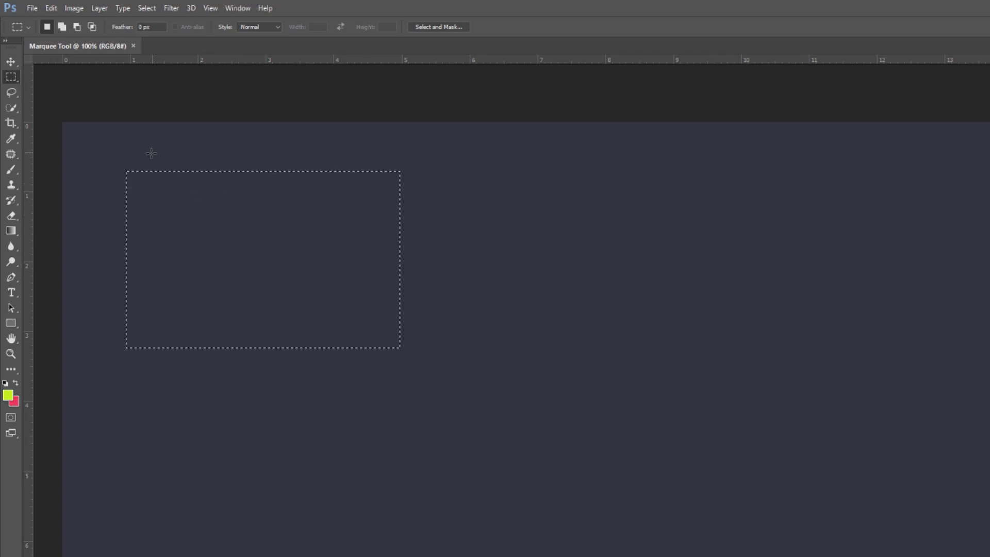
{"action": "key", "text": "ctrl+d"}
{"action": "left_click_drag", "start_coordinate": [113, 164], "coordinate": [462, 345]}
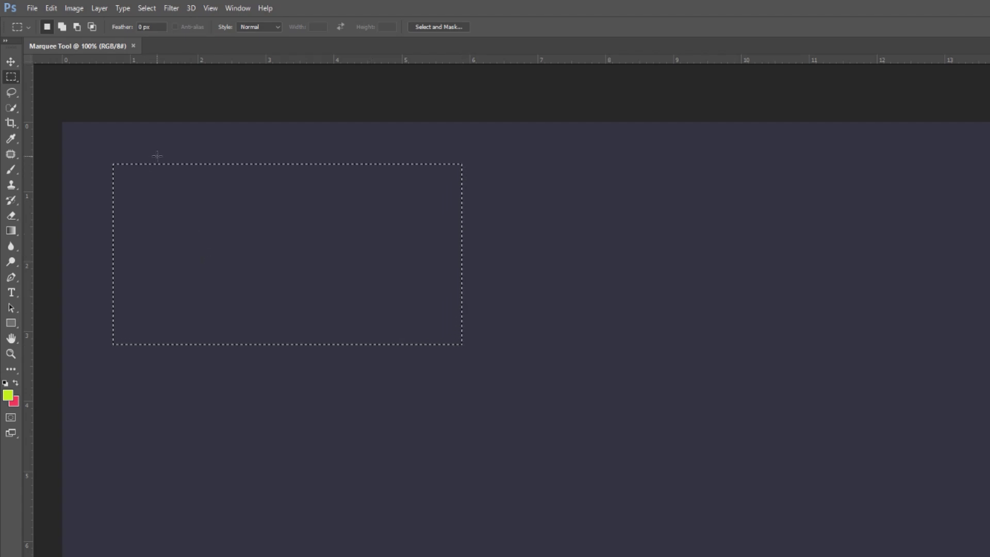
{"action": "left_click", "coordinate": [153, 176]}
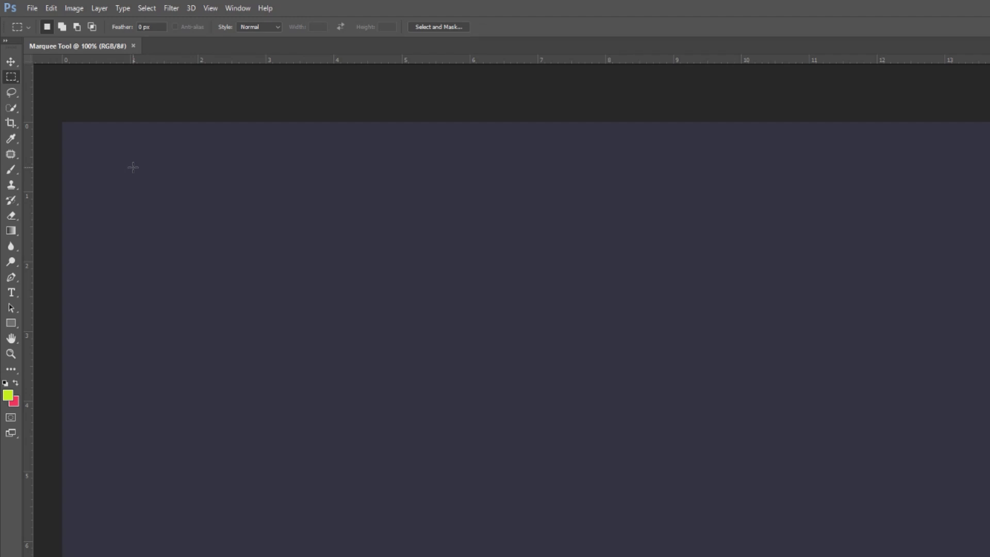
- Draw a square selection about 2.9 cm wide and another about 2.6 cm wide near the upper-left corner, clearing each one
{"action": "left_click_drag", "start_coordinate": [133, 167], "coordinate": [382, 365]}
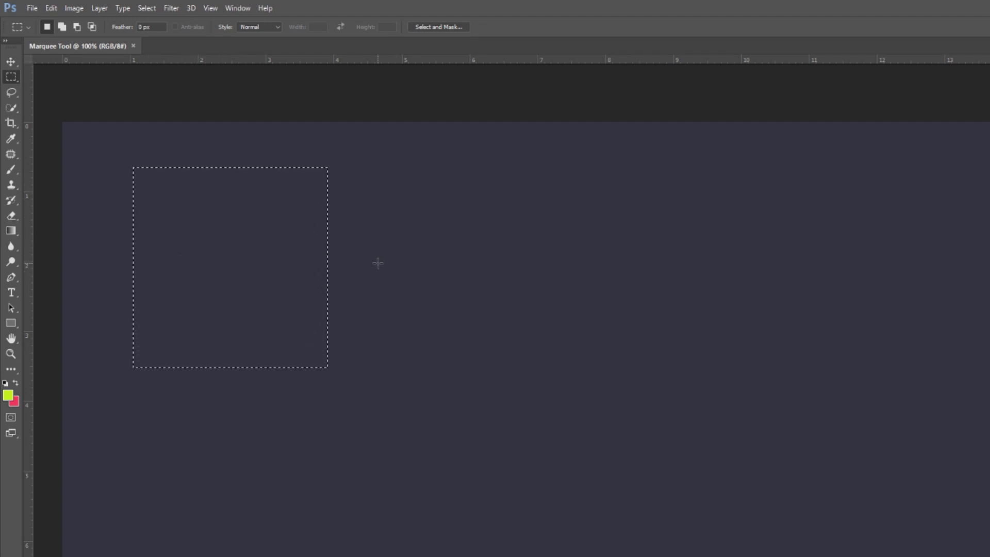
{"action": "left_click", "coordinate": [133, 159]}
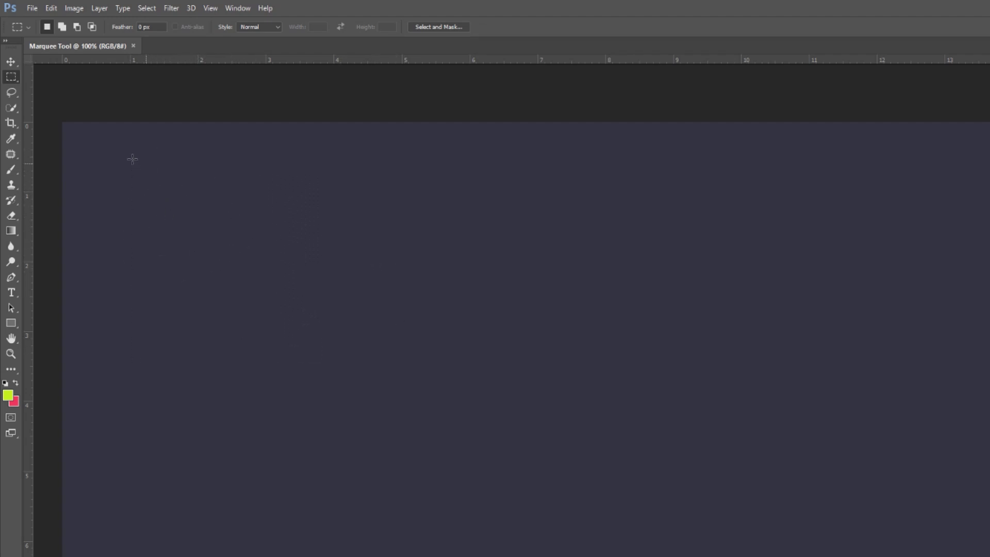
{"action": "left_click_drag", "start_coordinate": [147, 175], "coordinate": [309, 337]}
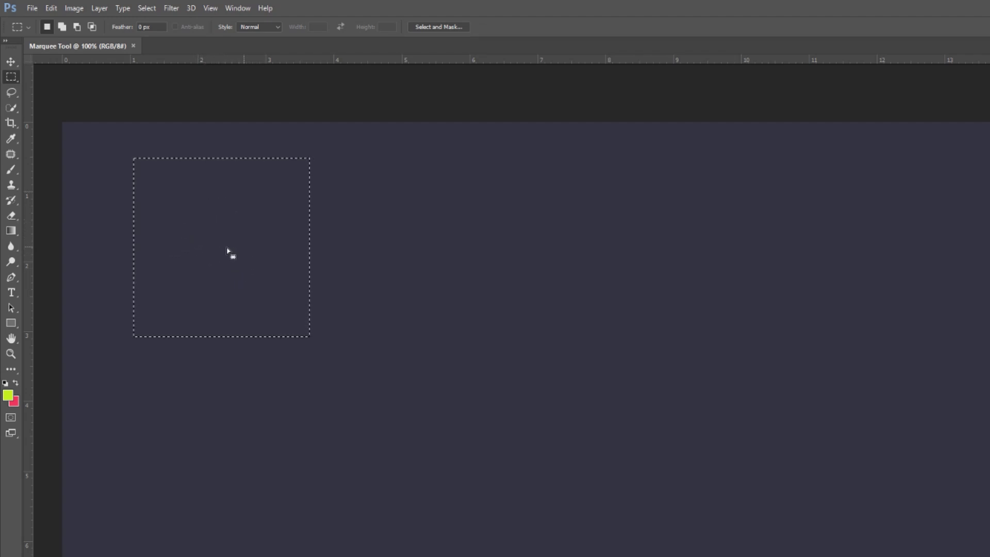
{"action": "left_click", "coordinate": [100, 244]}
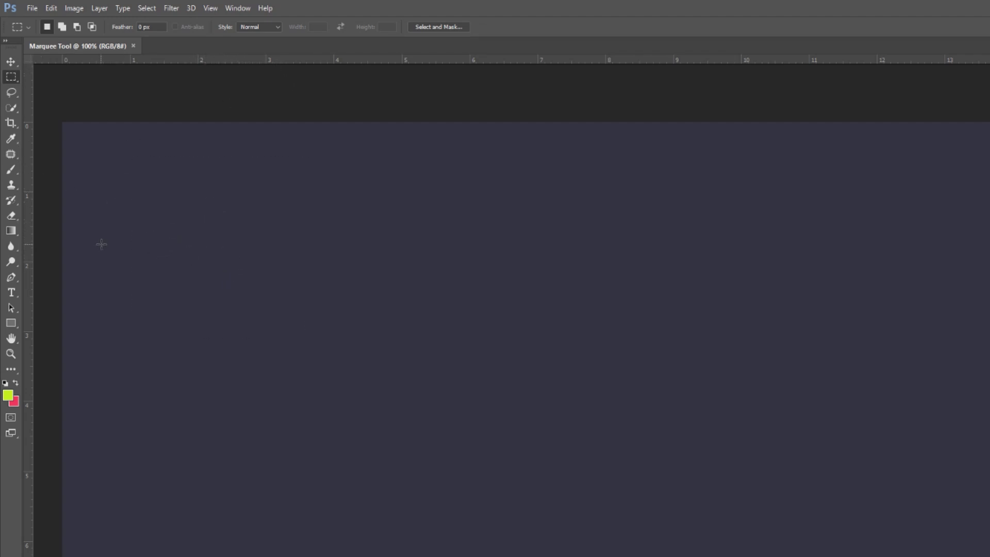
- Place a horizontal guide about 3.7 cm down and a vertical guide about 5.8 cm across the canvas
{"action": "left_click_drag", "start_coordinate": [147, 64], "coordinate": [146, 379]}
{"action": "left_click_drag", "start_coordinate": [32, 292], "coordinate": [458, 380]}
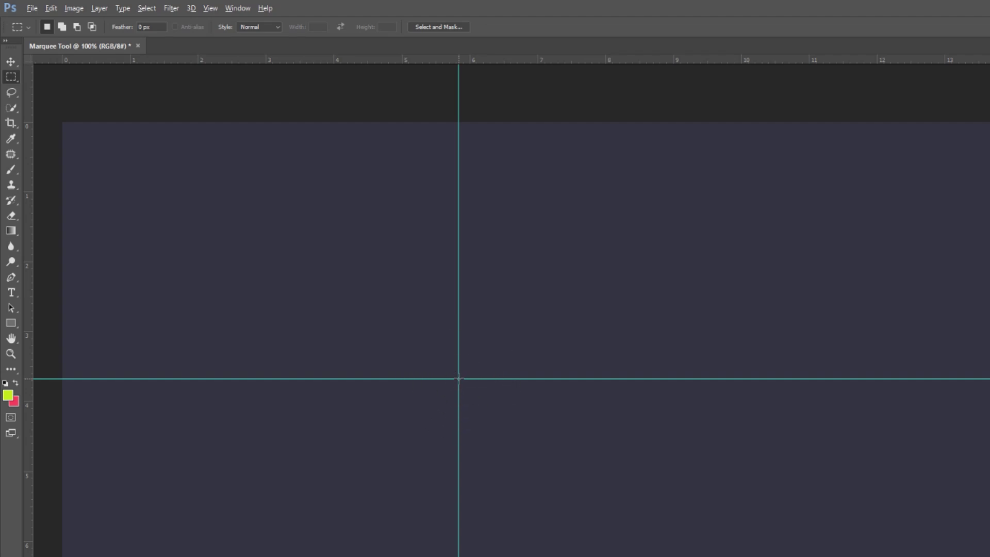
- Make a square selection about 3 cm wide with its lower-right corner snapped to the intersection of the guides
{"action": "mouse_move", "coordinate": [459, 379]}
{"action": "left_mouse_down"}
{"action": "mouse_move", "coordinate": [610, 504]}
{"action": "mouse_move", "coordinate": [474, 432]}
{"action": "mouse_move", "coordinate": [459, 415]}
{"action": "mouse_move", "coordinate": [458, 379]}
{"action": "mouse_move", "coordinate": [592, 512]}
{"action": "mouse_move", "coordinate": [553, 491]}
{"action": "mouse_move", "coordinate": [585, 505]}
{"action": "mouse_move", "coordinate": [456, 380]}
{"action": "left_mouse_up"}
{"action": "left_click_drag", "start_coordinate": [454, 377], "coordinate": [524, 442]}
{"action": "mouse_move", "coordinate": [523, 442]}
{"action": "left_mouse_down"}
{"action": "mouse_move", "coordinate": [516, 440]}
{"action": "mouse_move", "coordinate": [621, 522]}
{"action": "mouse_move", "coordinate": [577, 490]}
{"action": "left_mouse_up"}
{"action": "left_click", "coordinate": [298, 257]}
{"action": "left_click_drag", "start_coordinate": [288, 275], "coordinate": [471, 374]}
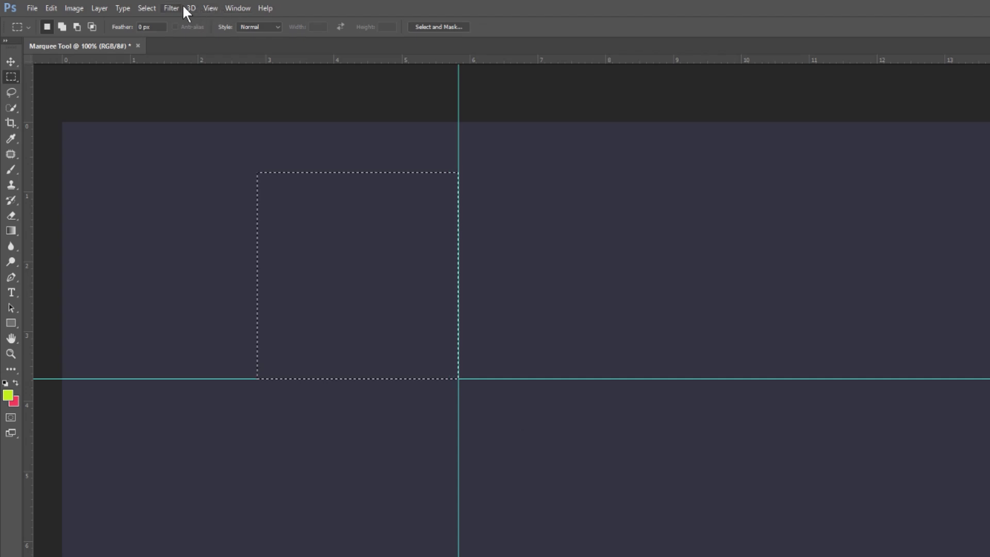
- Hide the guides while keeping the square selection active
{"action": "left_click", "coordinate": [212, 6]}
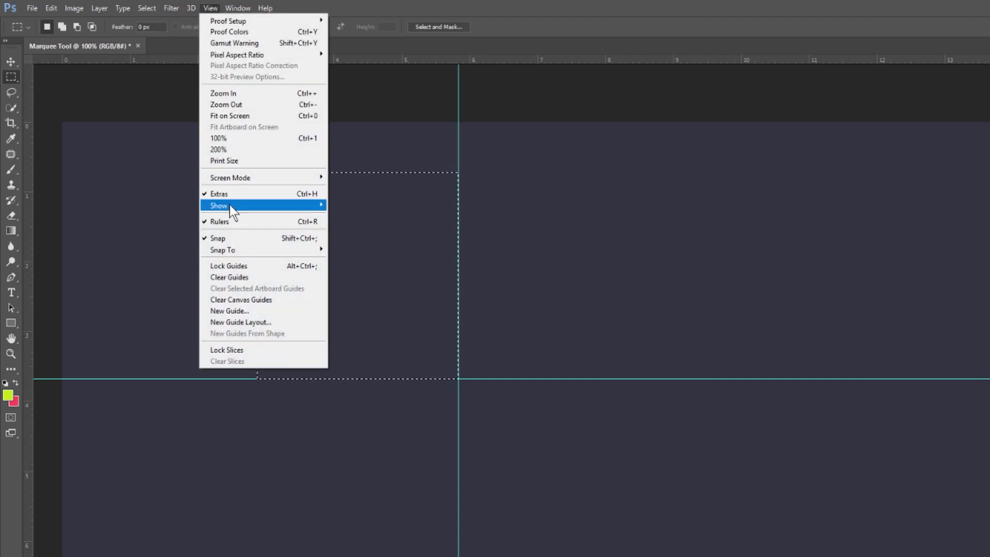
{"action": "mouse_move", "coordinate": [230, 206]}
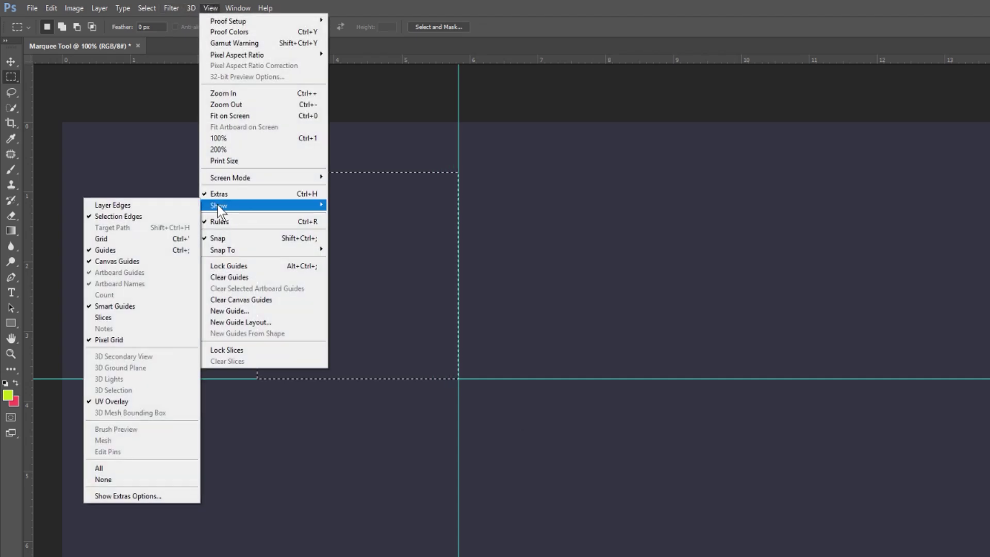
{"action": "left_click", "coordinate": [116, 250]}
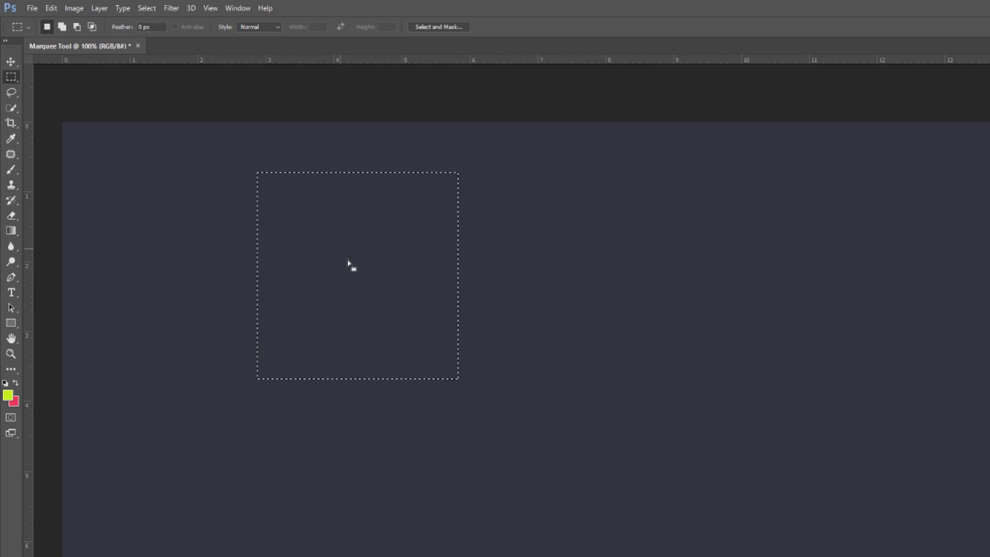
- Add a 3.03 cm square to the selection, overlapping the lower-right part of the existing square
{"action": "left_click", "coordinate": [62, 27]}
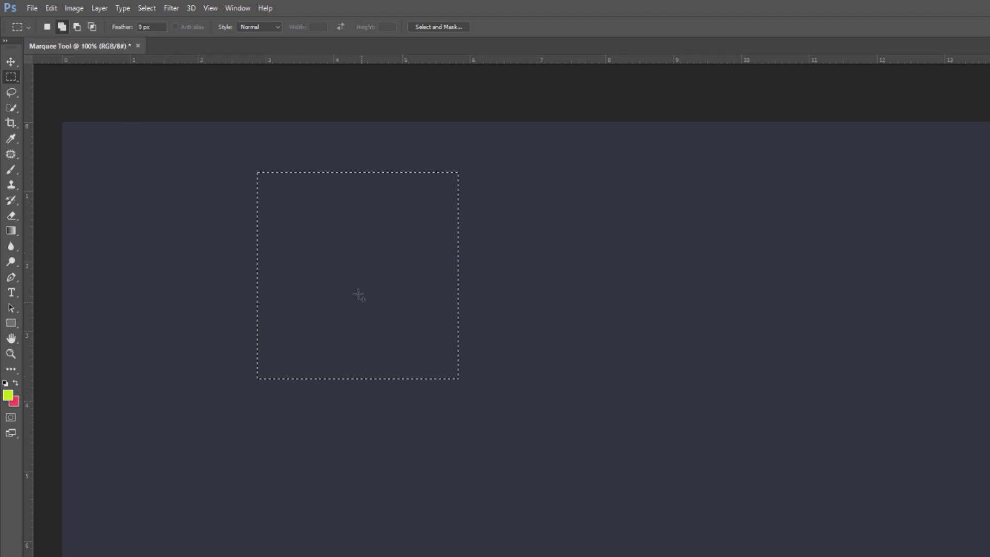
{"action": "left_click_drag", "start_coordinate": [379, 299], "coordinate": [563, 485]}
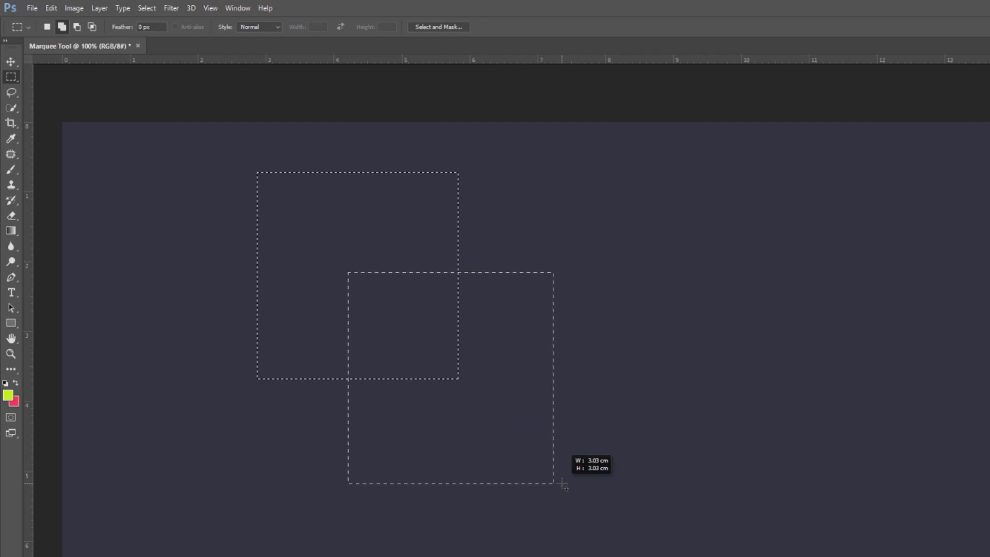
{"action": "left_click_drag", "start_coordinate": [563, 486], "coordinate": [563, 485]}
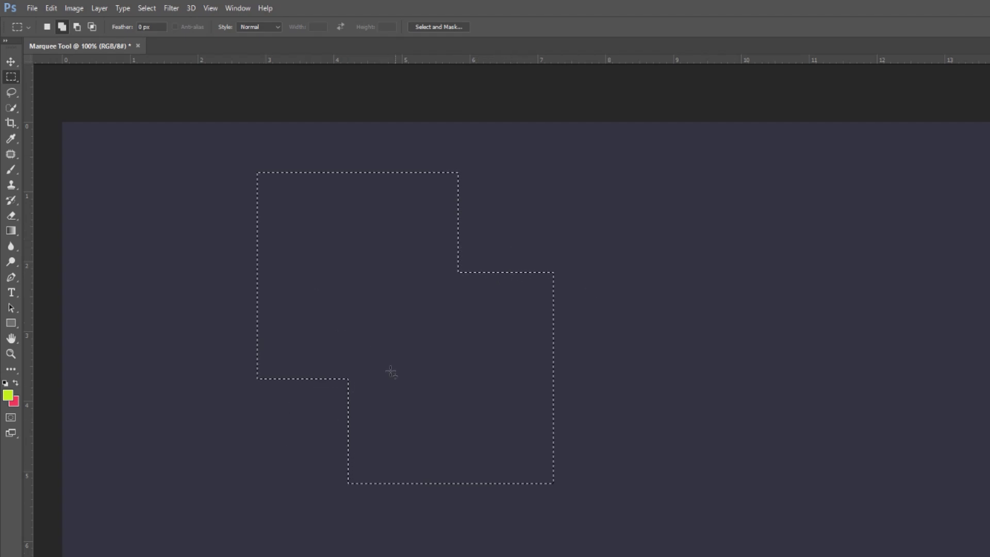
- Subtract a rectangle about 6.2 × 3.4 cm from the selection, covering everything except the lower part of the second square
{"action": "left_click", "coordinate": [77, 27]}
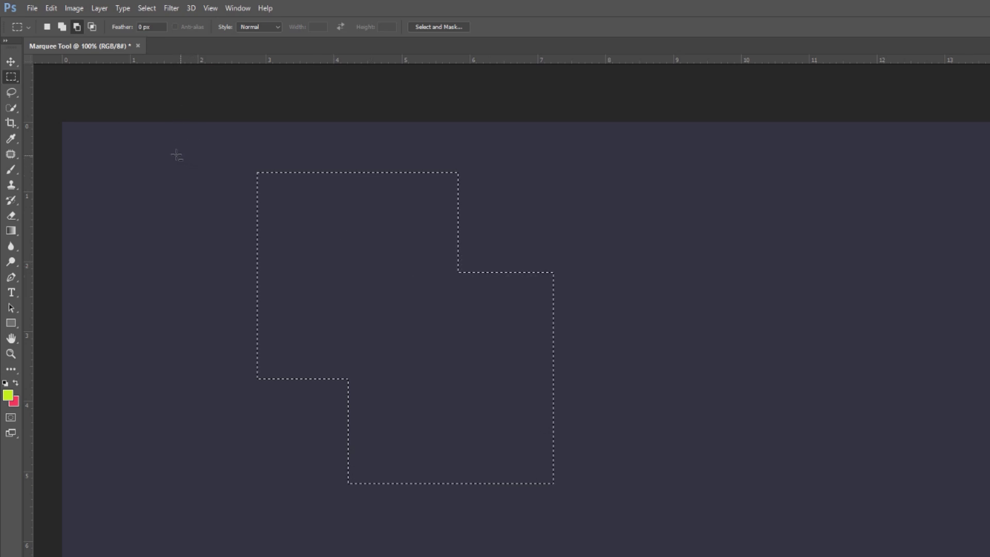
{"action": "left_click_drag", "start_coordinate": [168, 150], "coordinate": [591, 386]}
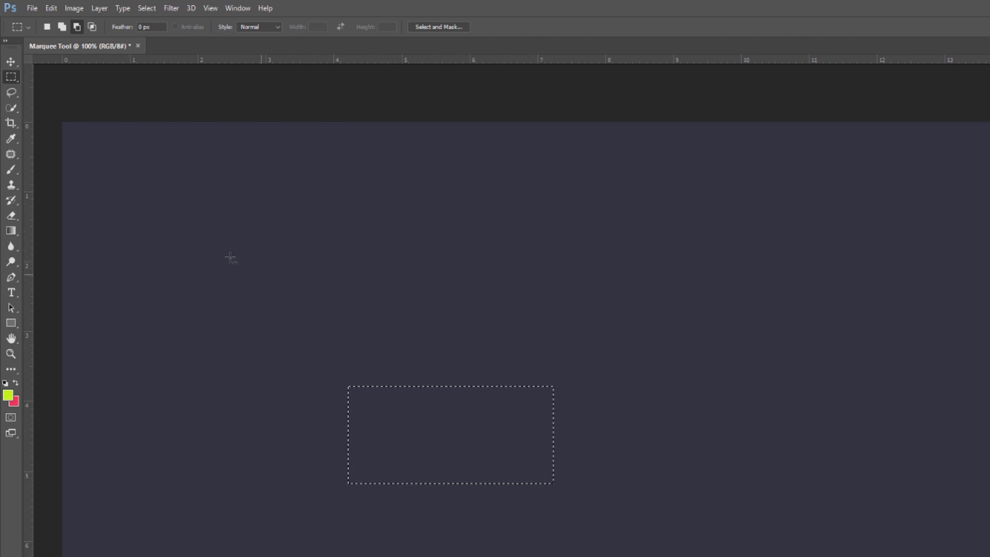
- Draw a new rectangular selection about 3.7 × 2.6 cm and intersect it with a rectangle about 5.4 × 2 cm covering its upper part
{"action": "left_click", "coordinate": [46, 30]}
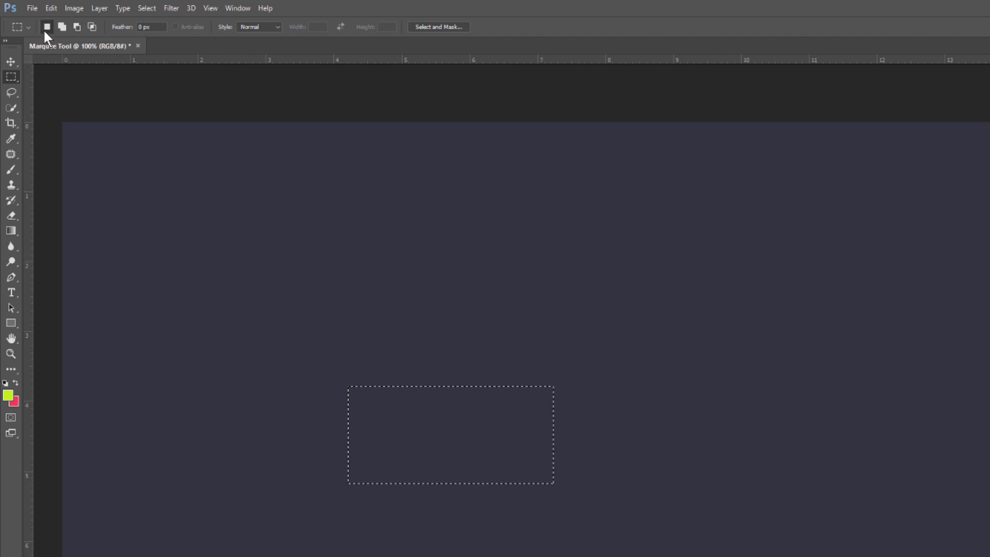
{"action": "left_click", "coordinate": [197, 198]}
{"action": "left_click_drag", "start_coordinate": [156, 167], "coordinate": [406, 346]}
{"action": "left_click", "coordinate": [93, 30]}
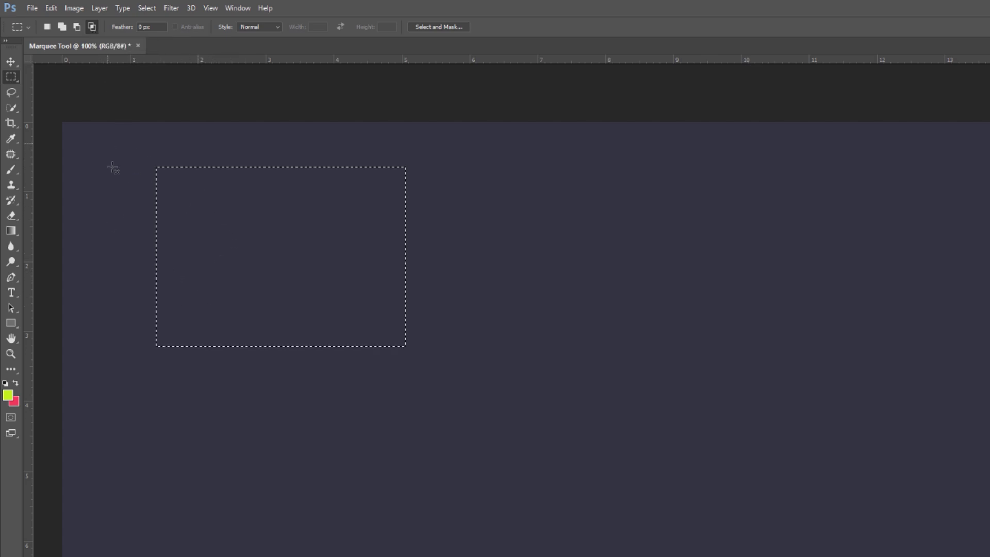
{"action": "left_click_drag", "start_coordinate": [108, 144], "coordinate": [477, 283]}
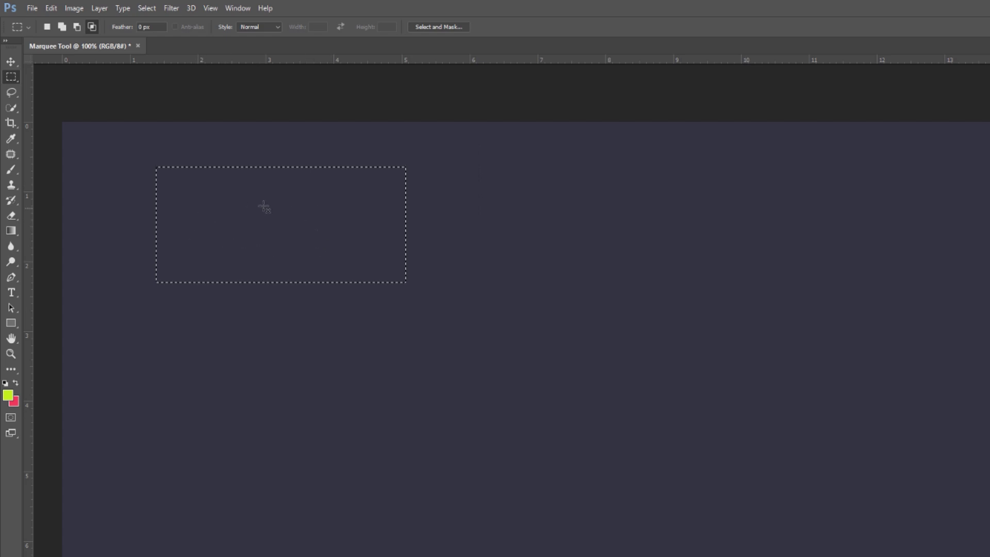
- Replace the selection with a circular one about 2.8 cm across, using the Elliptical Marquee Tool
{"action": "key", "text": "shift"}
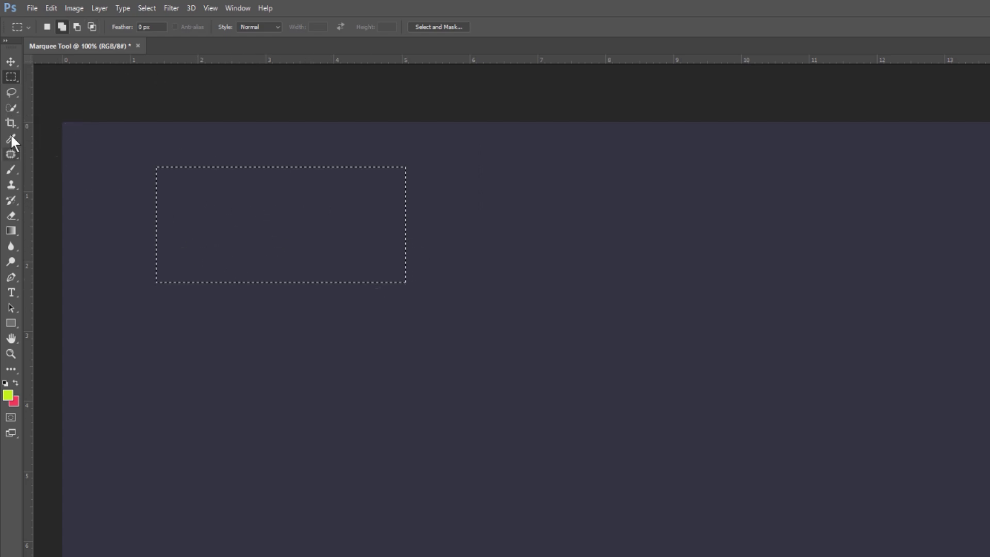
{"action": "right_click", "coordinate": [11, 75]}
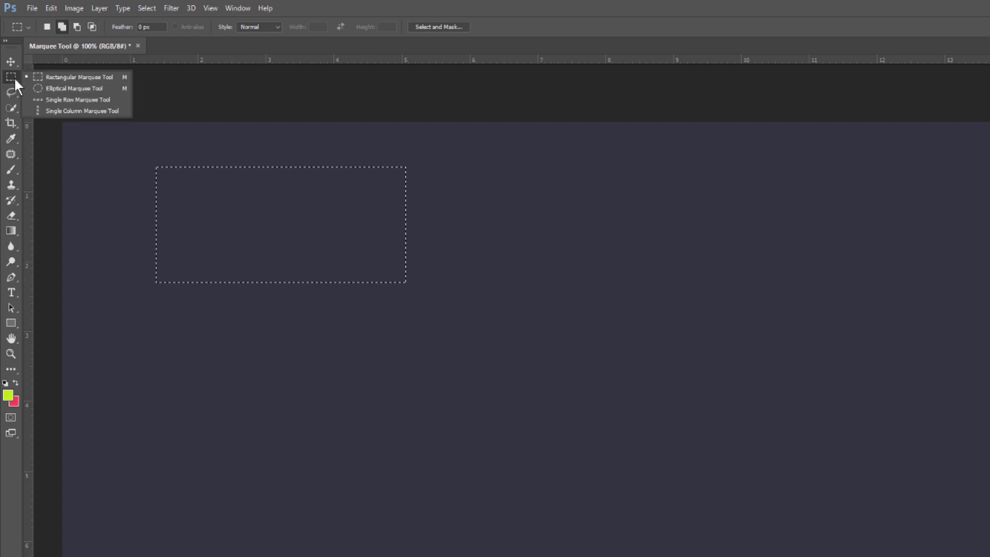
{"action": "left_click", "coordinate": [51, 91]}
{"action": "left_click", "coordinate": [299, 205]}
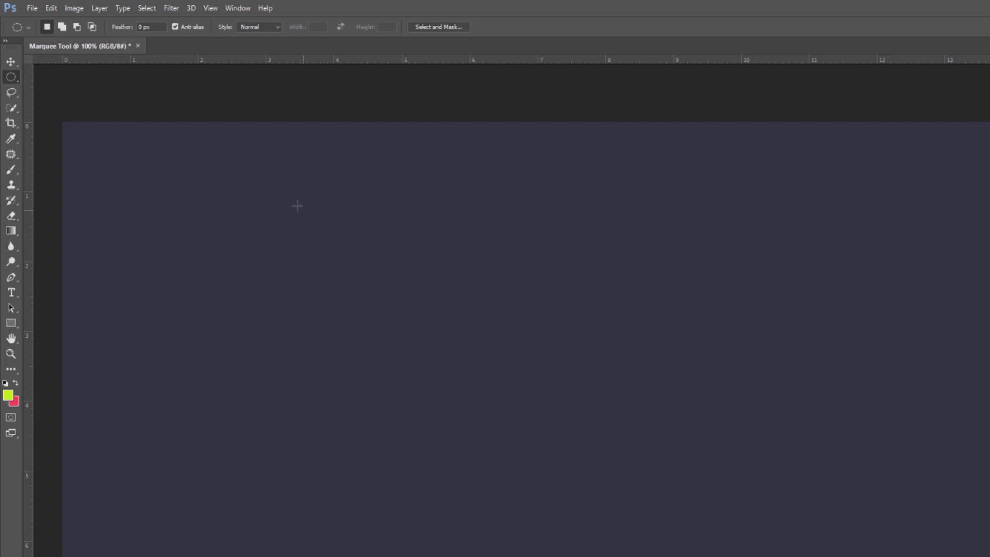
{"action": "left_click_drag", "start_coordinate": [132, 184], "coordinate": [326, 381]}
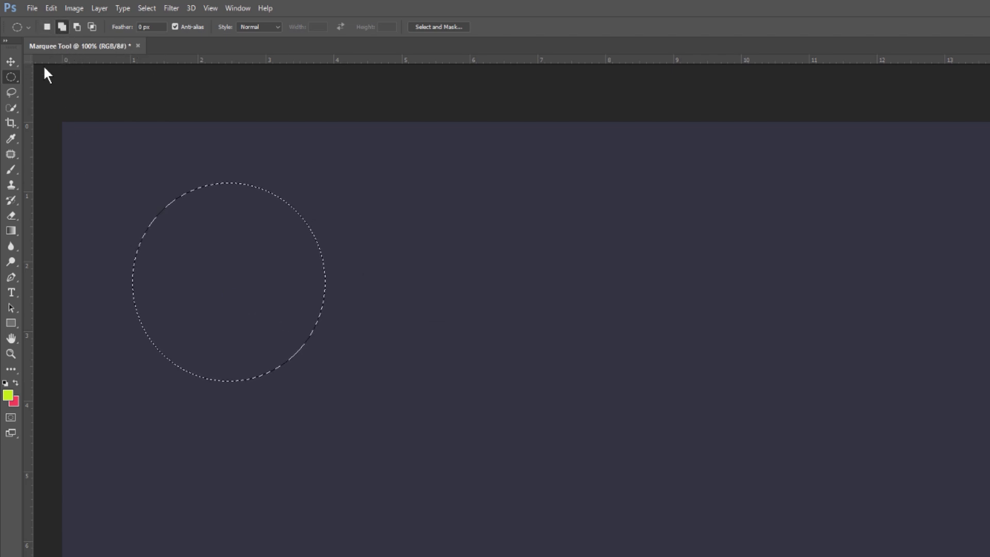
- Add a rectangle about 2.8 × 2.4 cm overlapping the circle's lower-right part, using the Rectangular Marquee Tool in add mode
{"action": "left_click", "coordinate": [65, 24]}
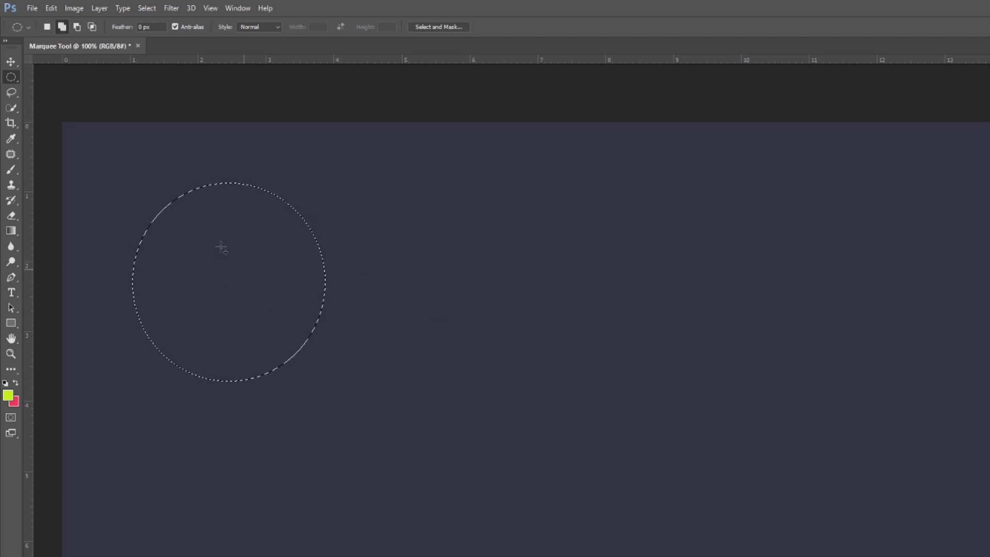
{"action": "left_click", "coordinate": [11, 77]}
{"action": "left_click", "coordinate": [57, 76]}
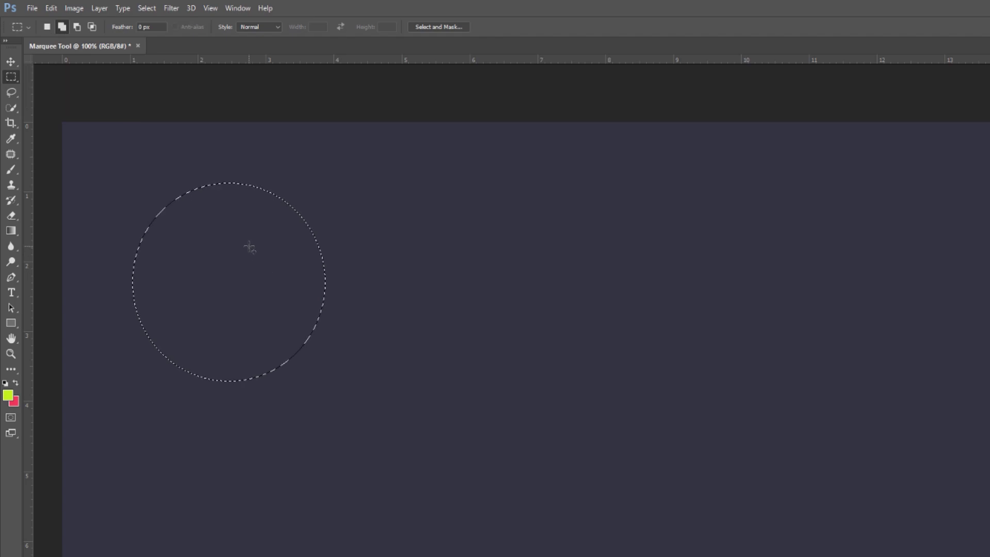
{"action": "left_click_drag", "start_coordinate": [250, 246], "coordinate": [438, 415]}
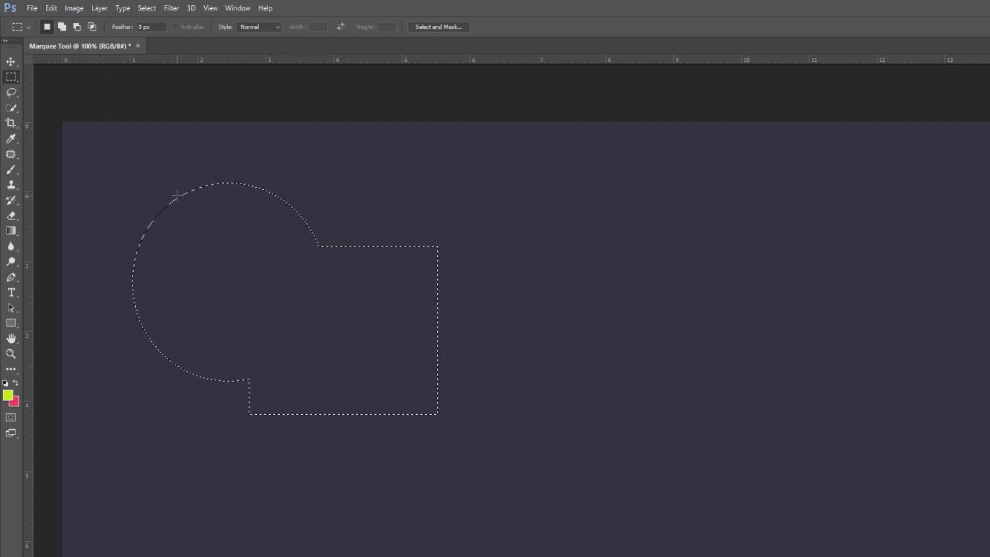
- Add another rectangle about 3.2 × 2.4 cm to the selection, overlapping the first rectangle's upper-right part
{"action": "key", "text": "shift"}
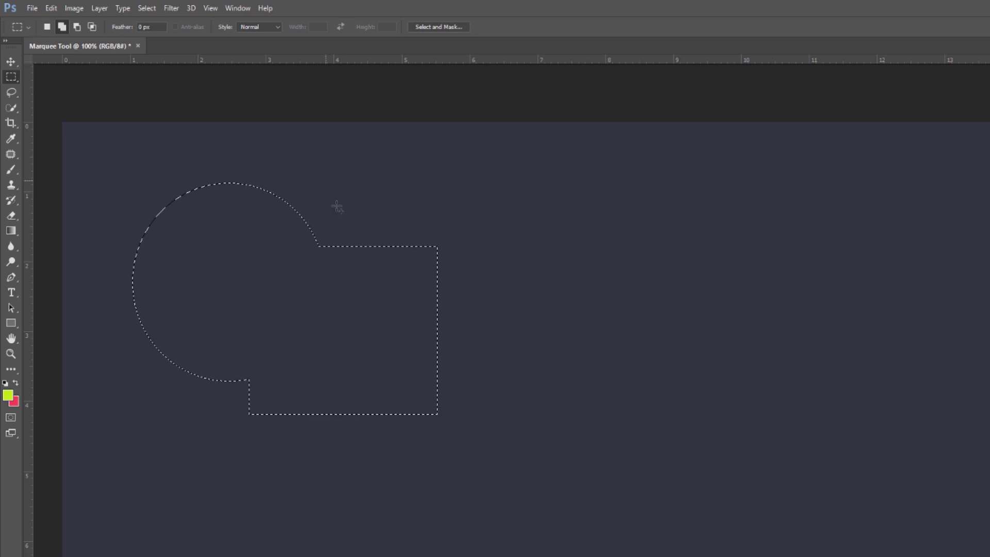
{"action": "left_click_drag", "start_coordinate": [325, 180], "coordinate": [545, 349]}
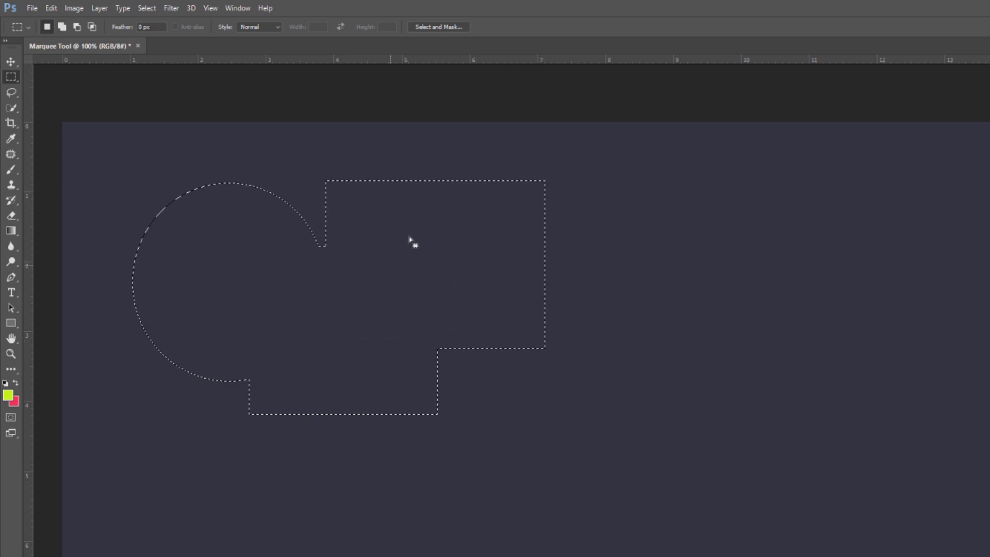
{"action": "key", "text": "shift"}
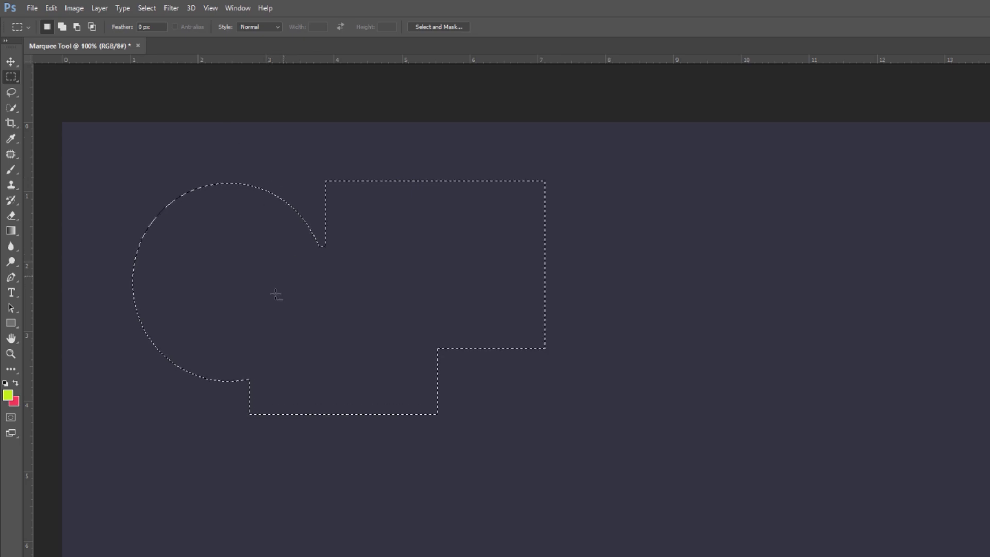
- Subtract a rectangle about 4.8 × 4.6 cm from the selection, covering the whole circle and most of the first rectangle
{"action": "key", "text": "alt"}
{"action": "left_click_drag", "start_coordinate": [86, 146], "coordinate": [409, 467]}
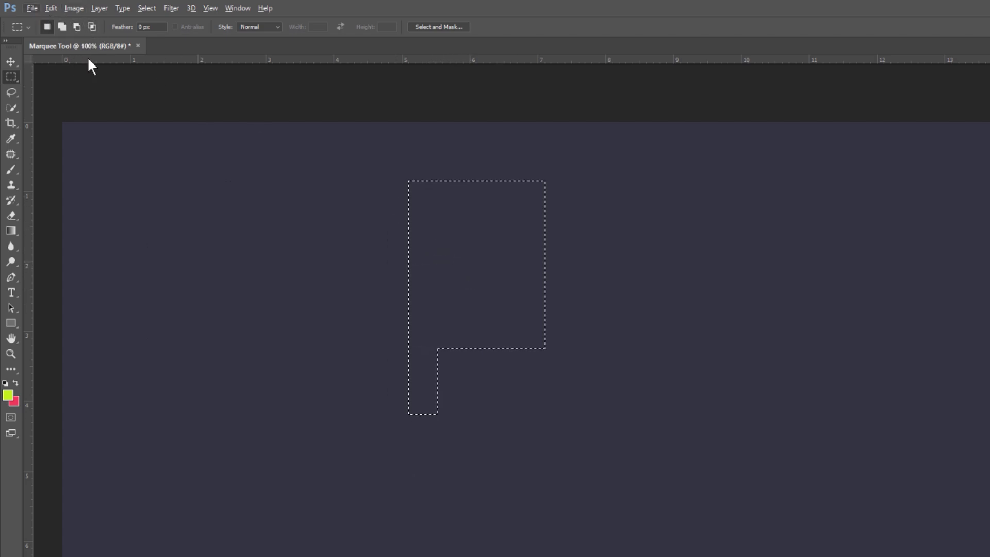
{"action": "key", "text": "alt"}
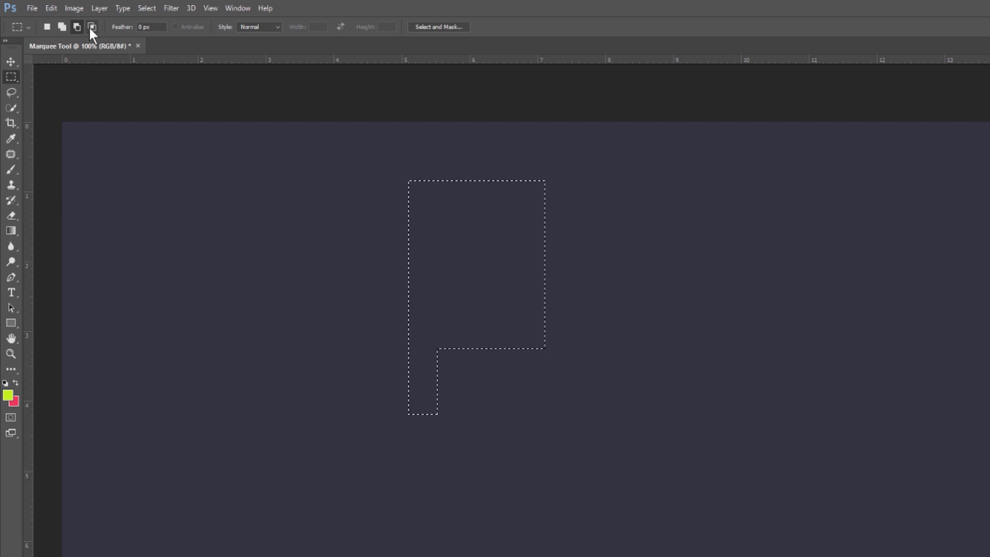
{"action": "key", "text": "alt"}
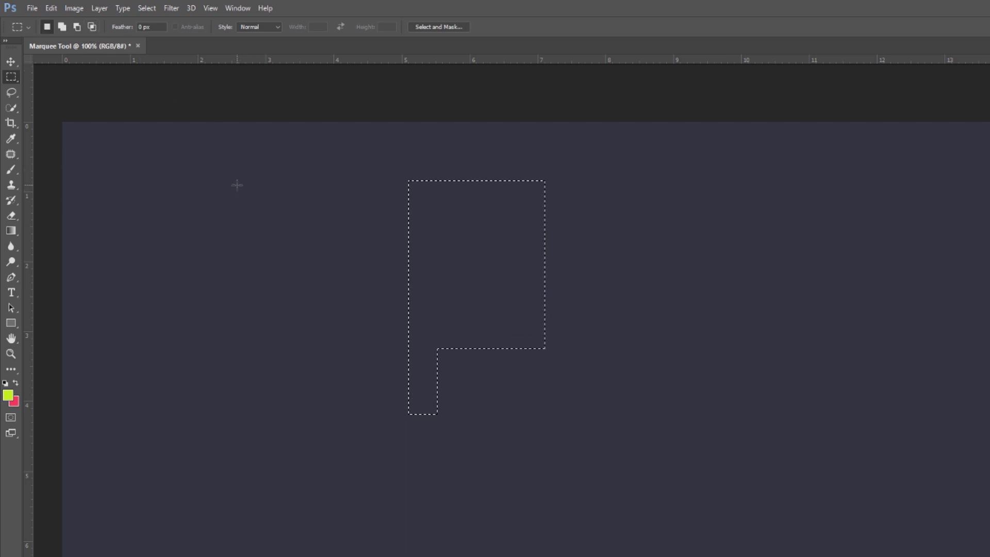
- Intersect the selection with a rectangle about 4.1 × 2.3 cm that leaves out its upper part
{"action": "key", "text": "shift"}
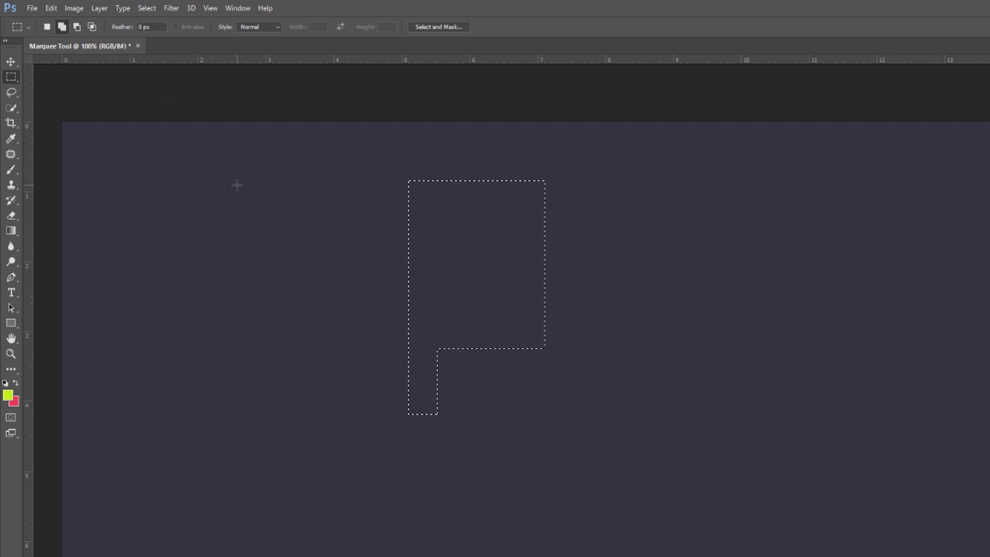
{"action": "key", "text": "shift+alt"}
{"action": "left_click_drag", "start_coordinate": [319, 280], "coordinate": [599, 438]}
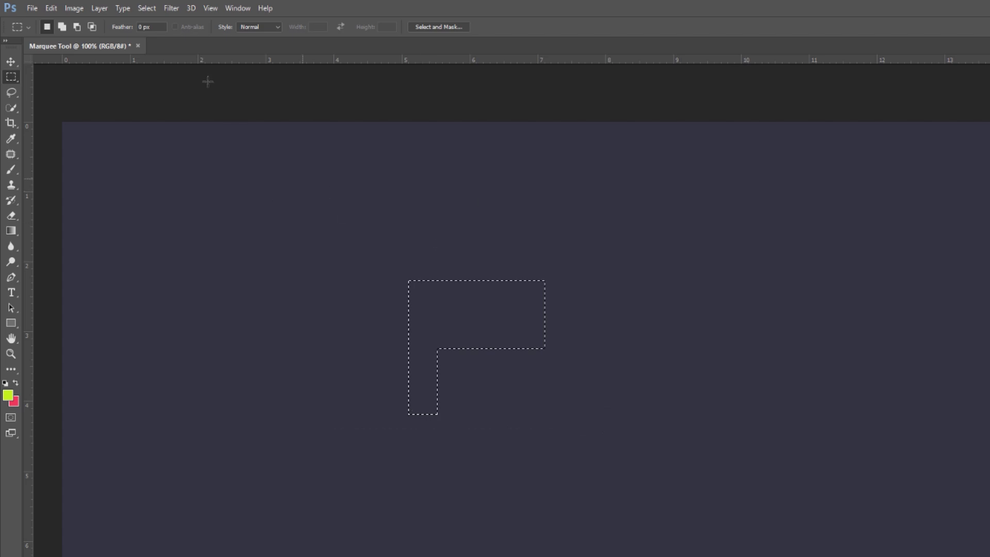
- Draw a new rectangular selection about 3.9 × 2.5 cm with no feather and fill it with the red background color
{"action": "key", "text": "shift"}
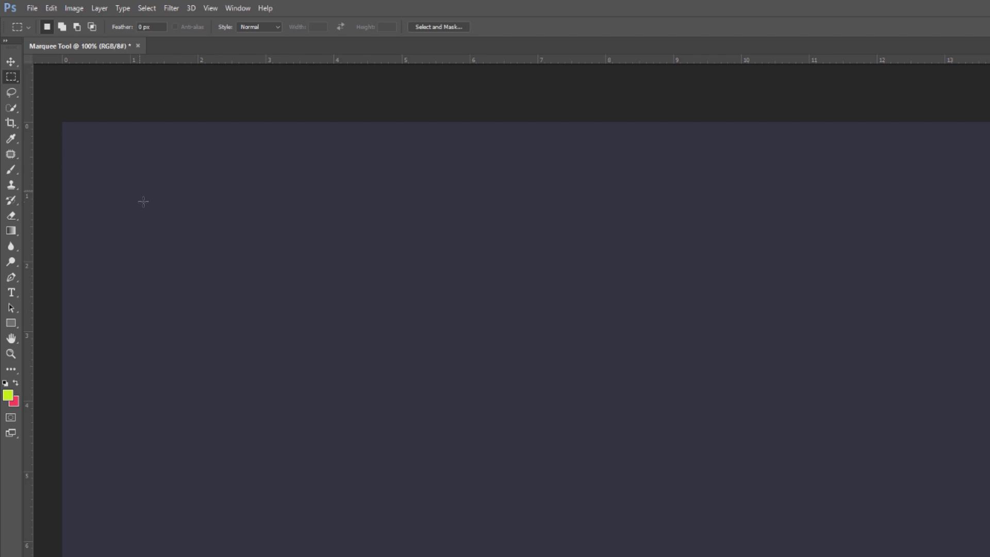
{"action": "left_click_drag", "start_coordinate": [140, 191], "coordinate": [381, 352]}
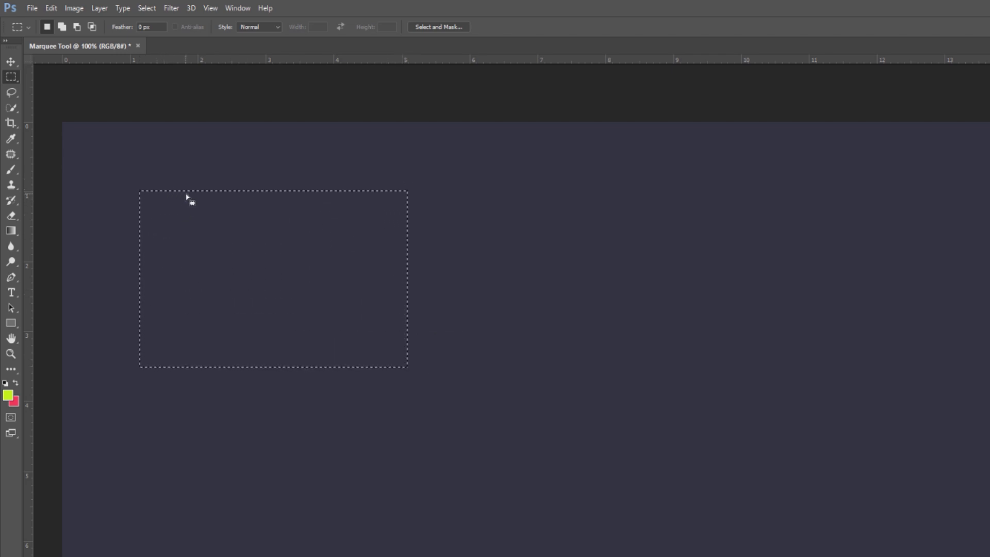
{"action": "key", "text": "ctrl+BackSpace"}
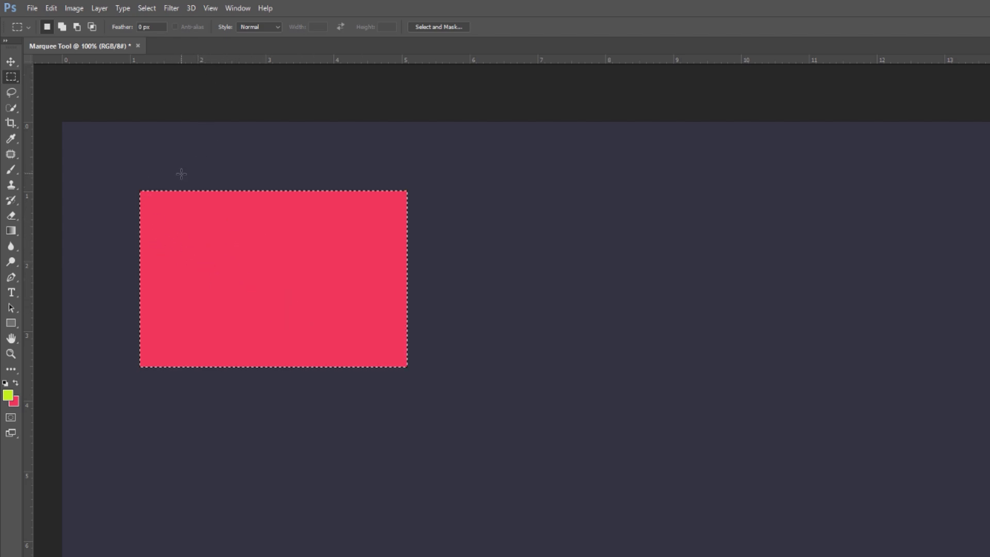
- Delete the fill, and fill a new rectangular selection about 4.6 × 2.8 cm with a 22 px feather using the red background color
{"action": "key", "text": "Delete"}
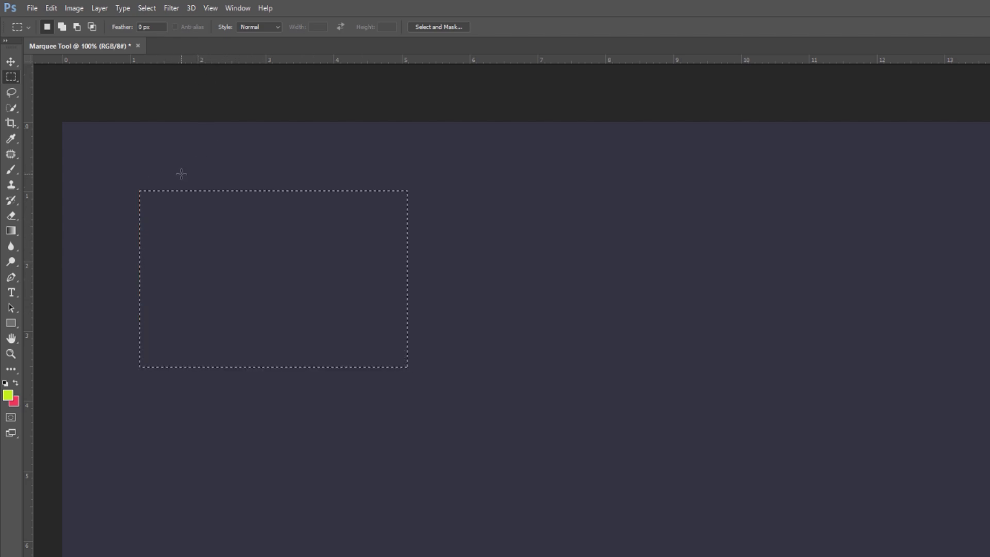
{"action": "key", "text": "ctrl+d"}
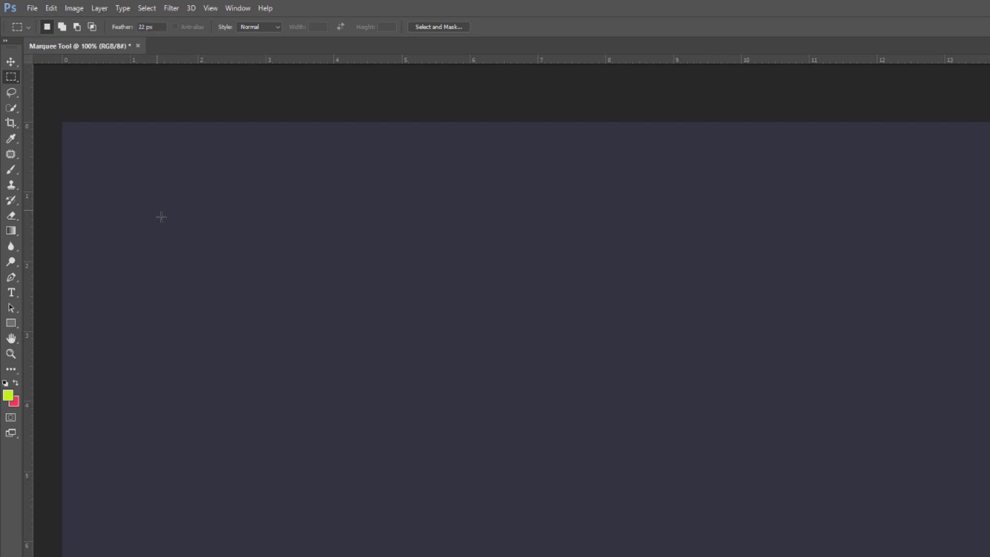
{"action": "left_click_drag", "start_coordinate": [161, 216], "coordinate": [468, 405]}
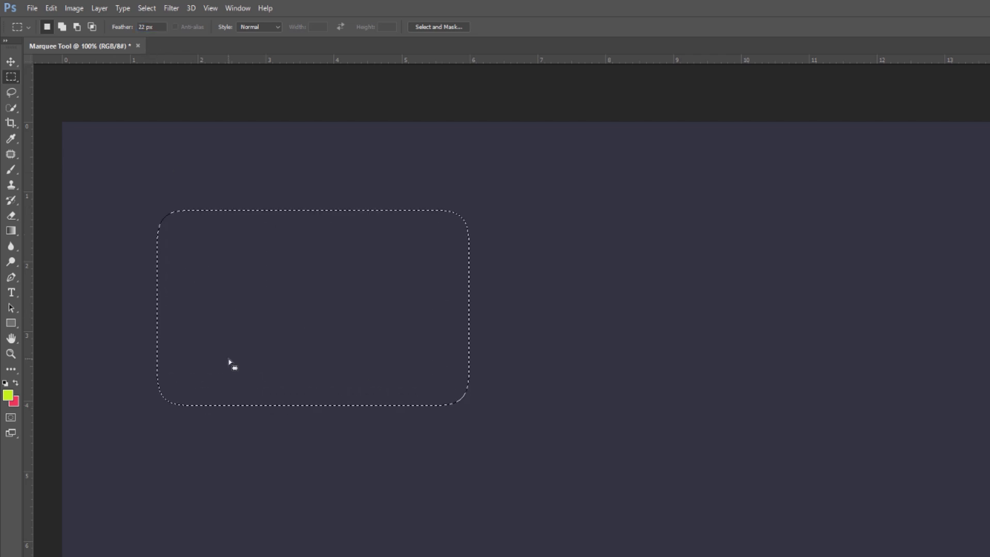
{"action": "key", "text": "ctrl+BackSpace"}
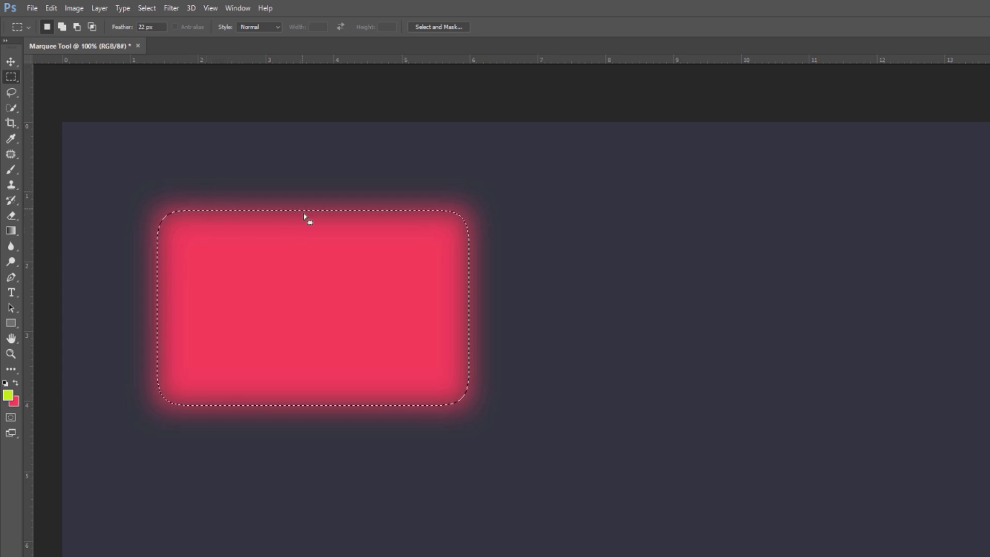
- Reset the feather to 0 px, delete the soft-edged red fill and deselect
{"action": "left_click", "coordinate": [146, 26]}
{"action": "double_click", "coordinate": [145, 26]}
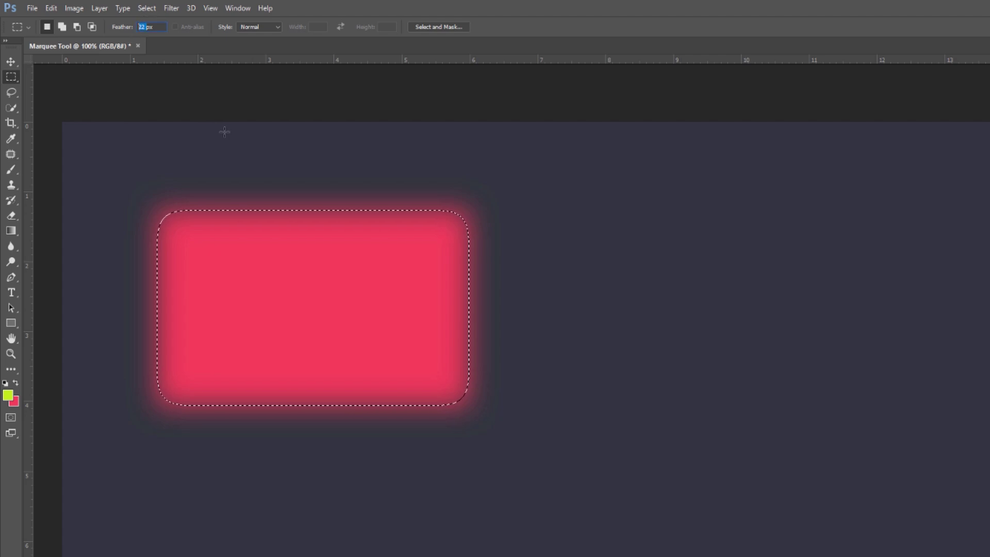
{"action": "type", "text": "0"}
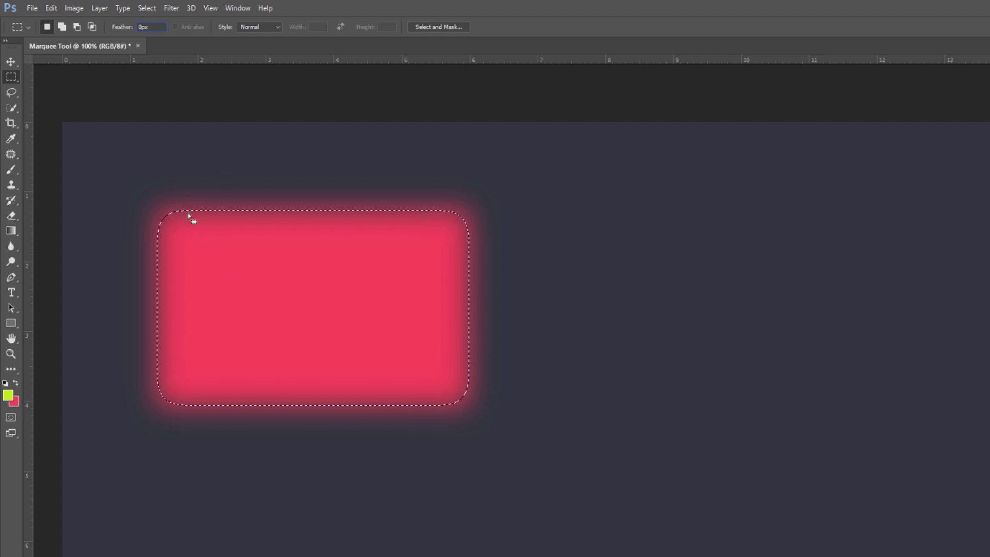
{"action": "key", "text": "Return"}
{"action": "key", "text": "Delete"}
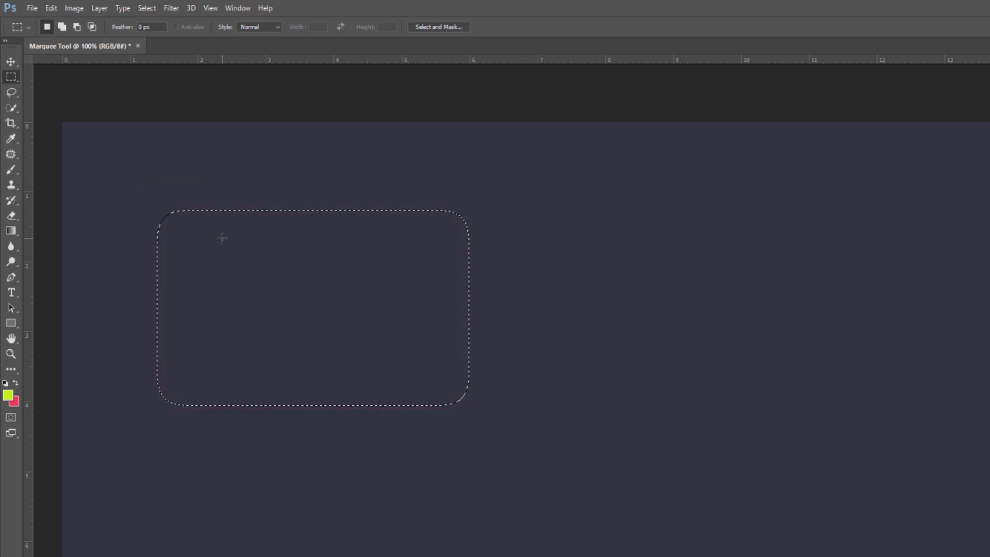
{"action": "key", "text": "ctrl+d"}
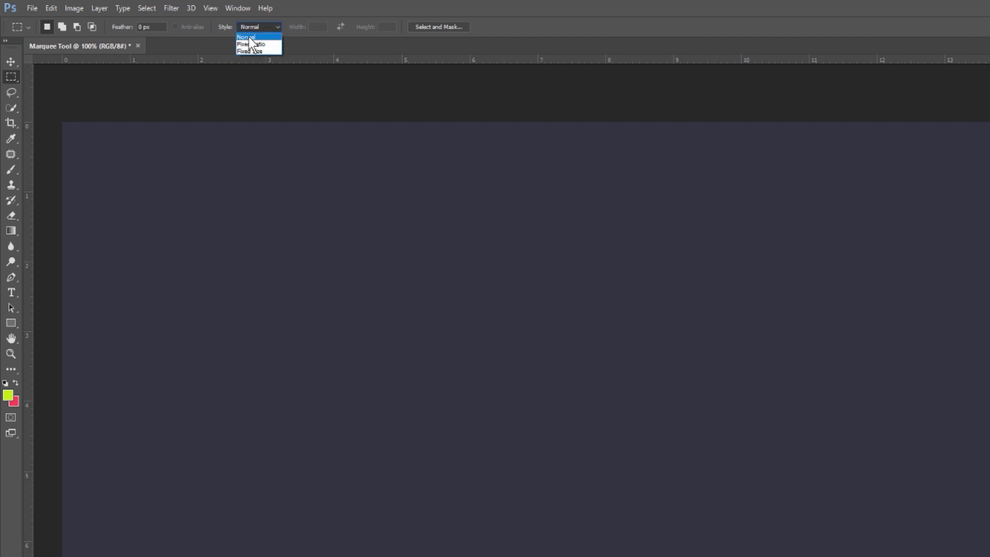
- Draw a freely proportioned selection about 2.8 × 2.4 cm with the Normal style, and clear it
{"action": "left_click", "coordinate": [251, 38]}
{"action": "left_click_drag", "start_coordinate": [172, 193], "coordinate": [359, 360]}
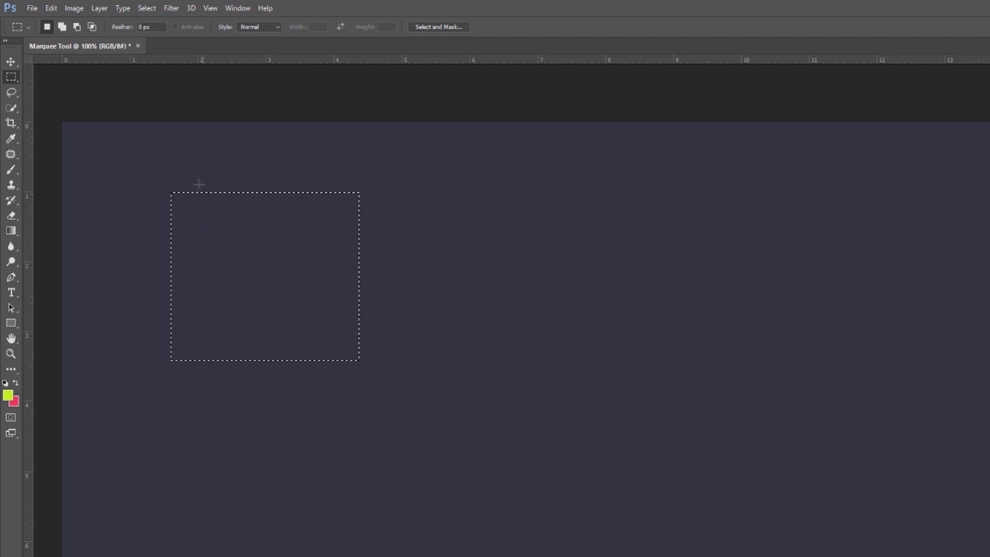
{"action": "left_click", "coordinate": [182, 174]}
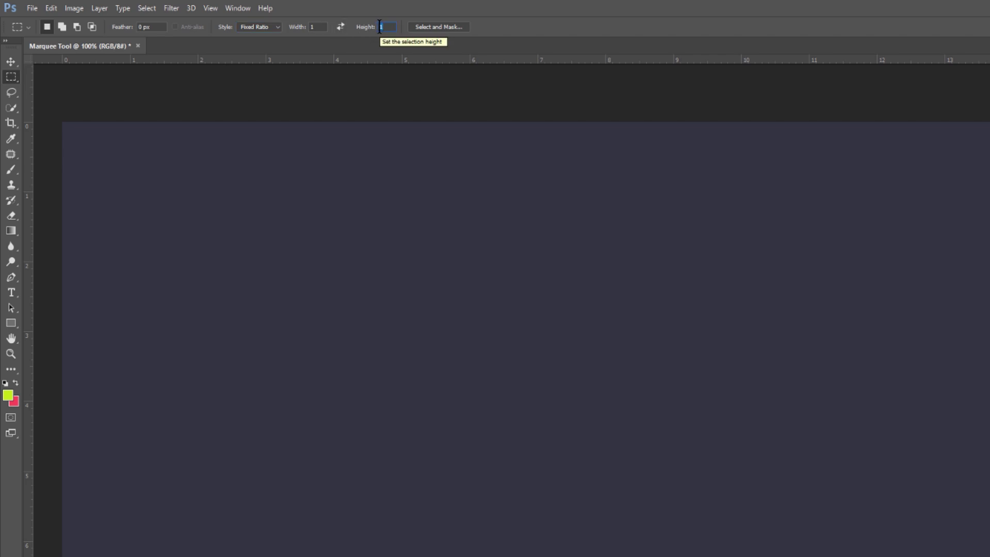
- Draw a Fixed Ratio selection of 1:4 about 0.8 × 3.4 cm, and replace it with a 1:1 selection about 2.7 cm square
{"action": "type", "text": "4"}
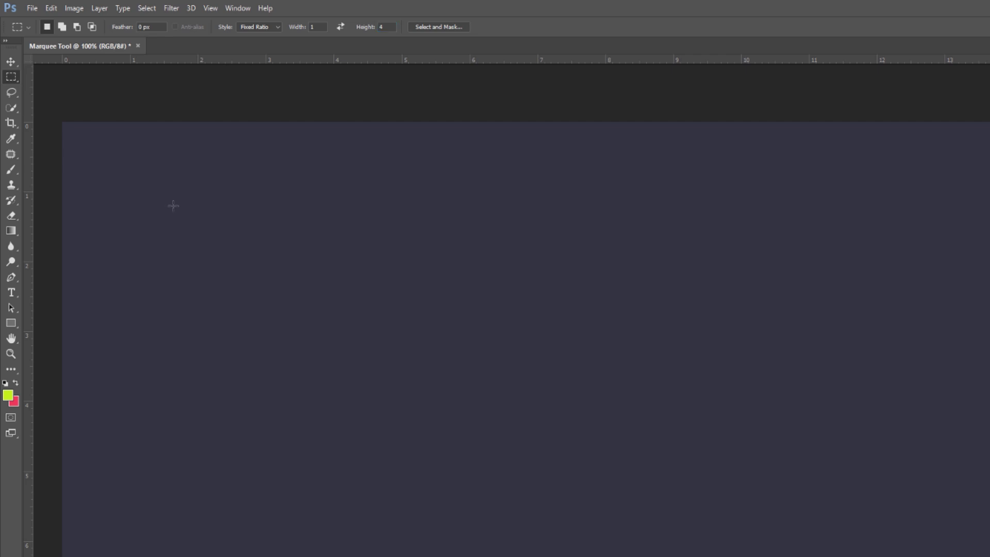
{"action": "left_click_drag", "start_coordinate": [173, 206], "coordinate": [385, 442]}
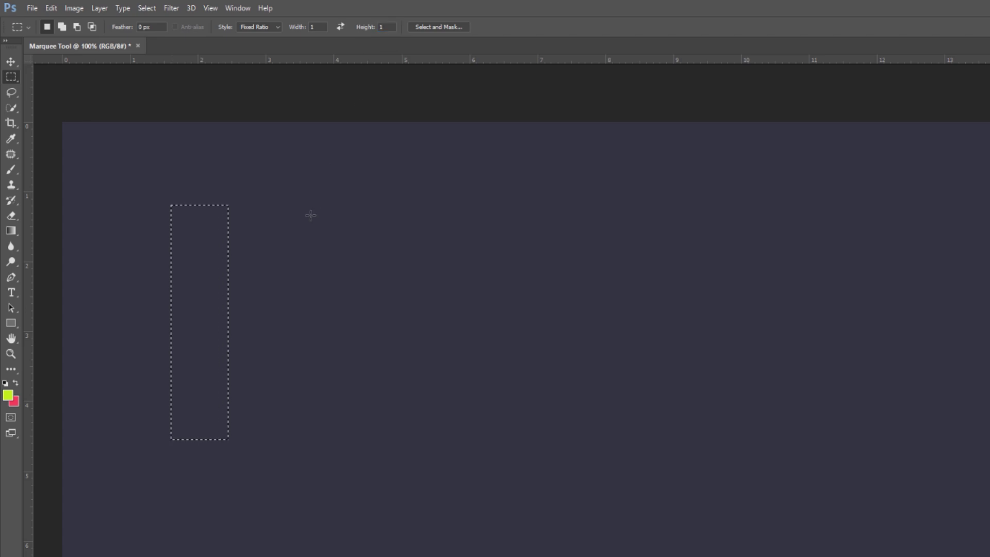
{"action": "left_click", "coordinate": [214, 217]}
{"action": "left_click_drag", "start_coordinate": [153, 183], "coordinate": [381, 368]}
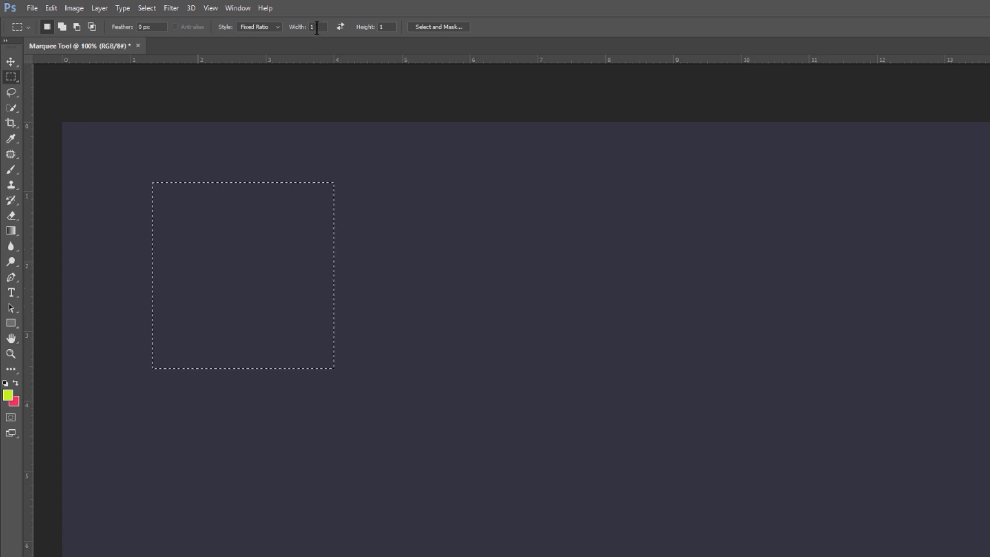
- Switch the marquee style to Fixed Size, set it to 200 × 400 px, and place the selection near the canvas's upper-left corner
{"action": "left_click", "coordinate": [258, 27]}
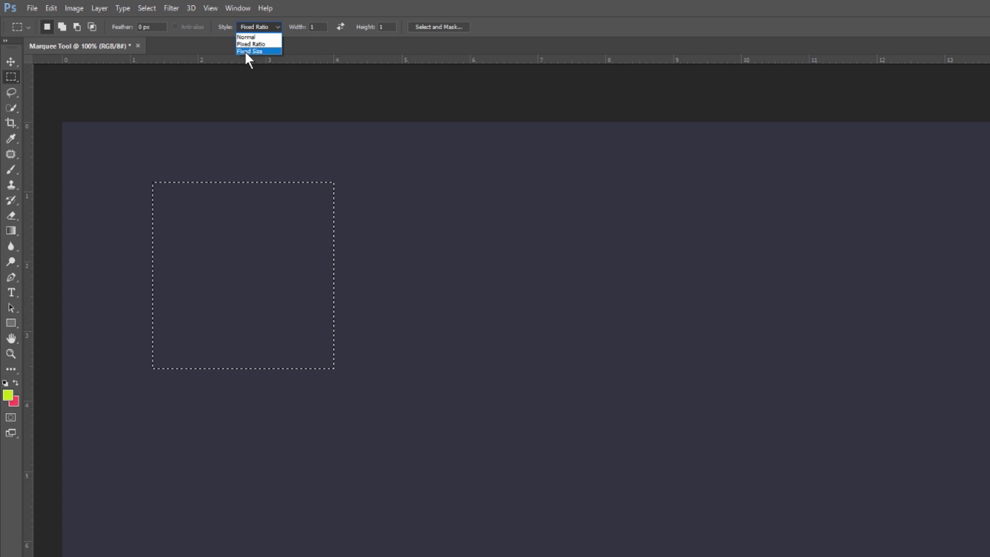
{"action": "left_click", "coordinate": [247, 51]}
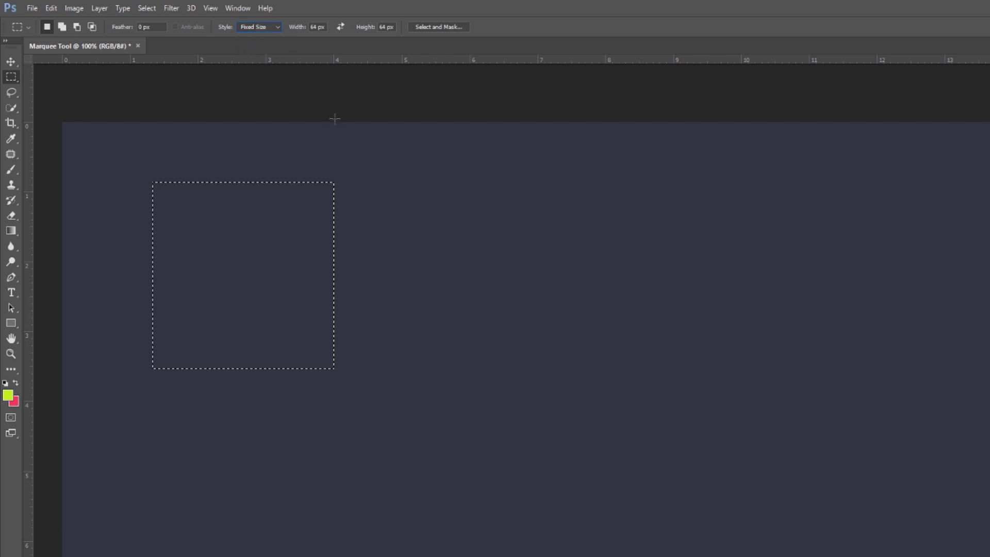
{"action": "double_click", "coordinate": [311, 27]}
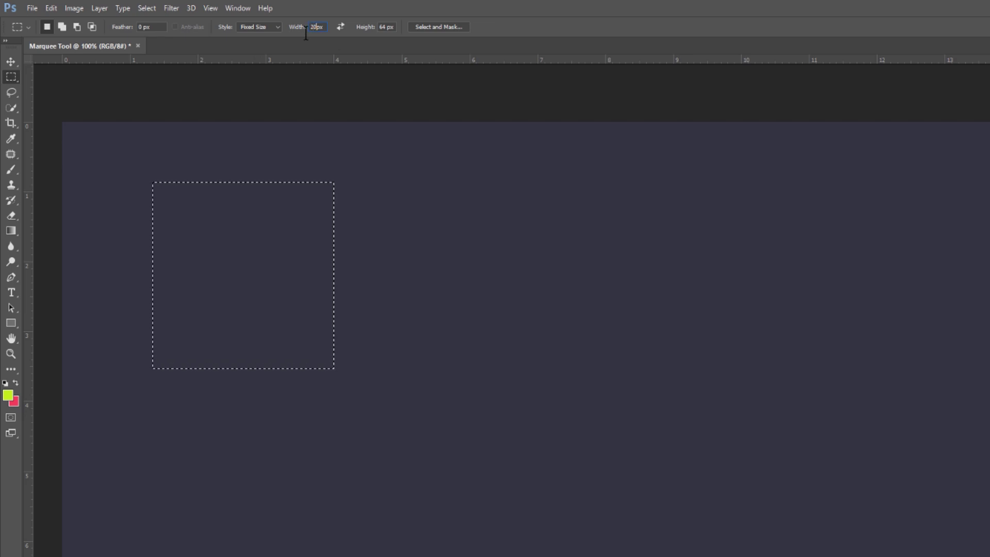
{"action": "double_click", "coordinate": [387, 27]}
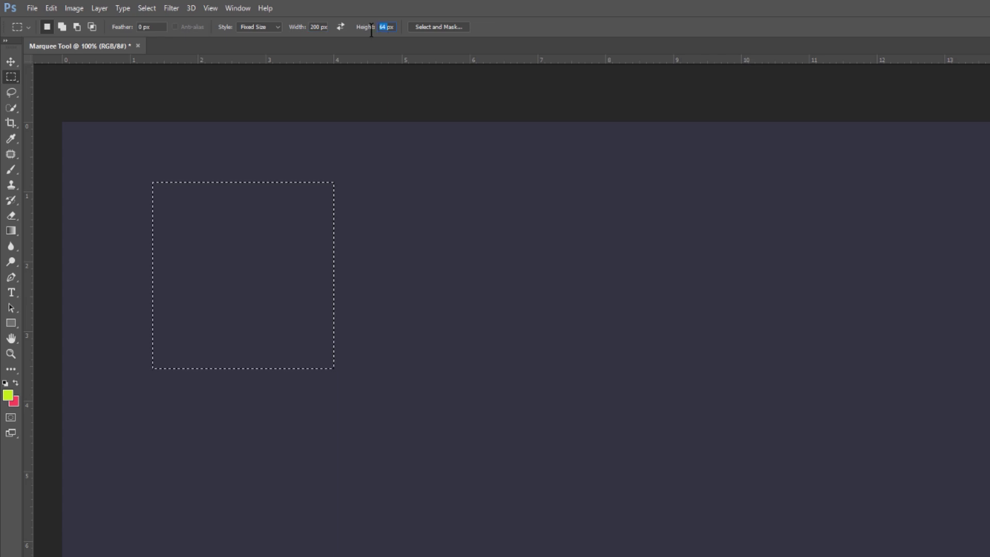
{"action": "type", "text": "4"}
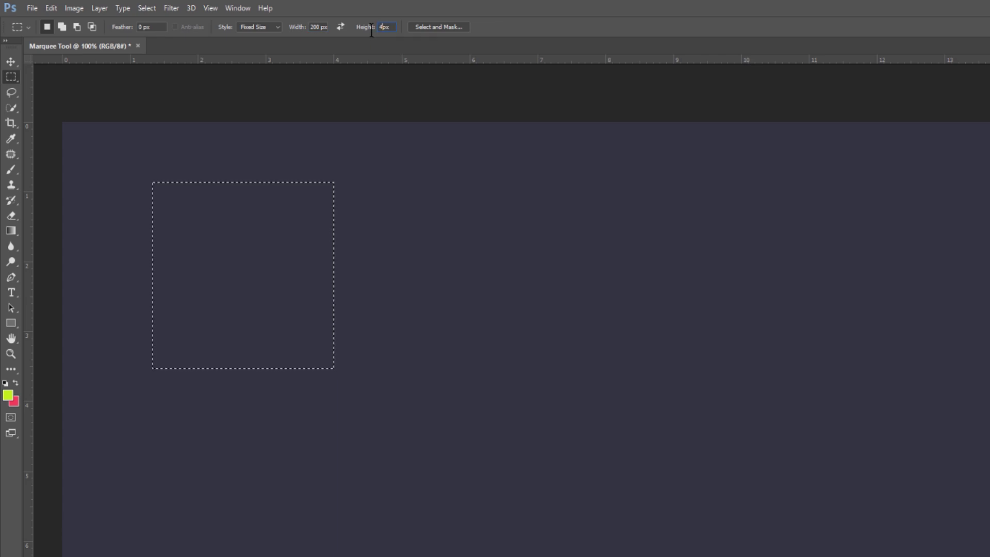
{"action": "type", "text": "00"}
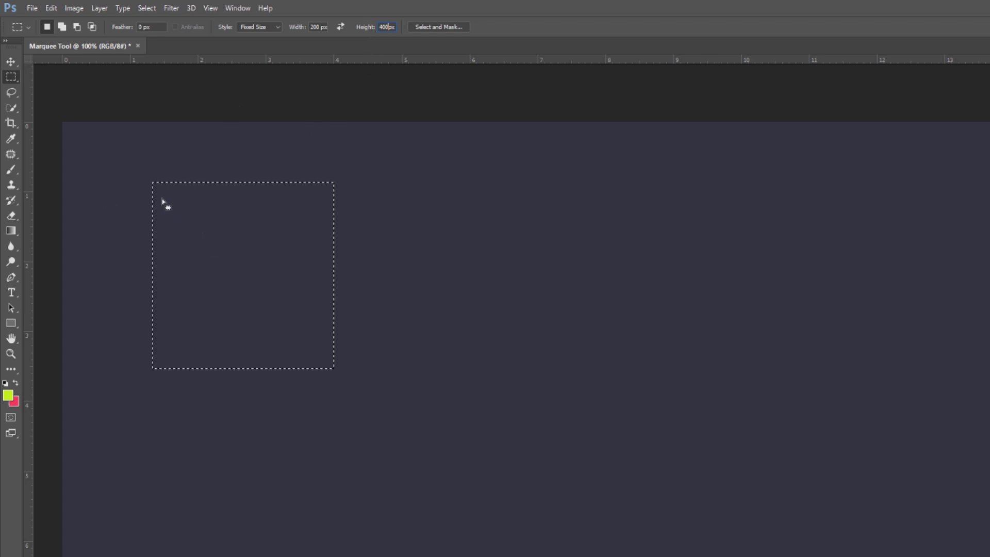
{"action": "left_click", "coordinate": [142, 175]}
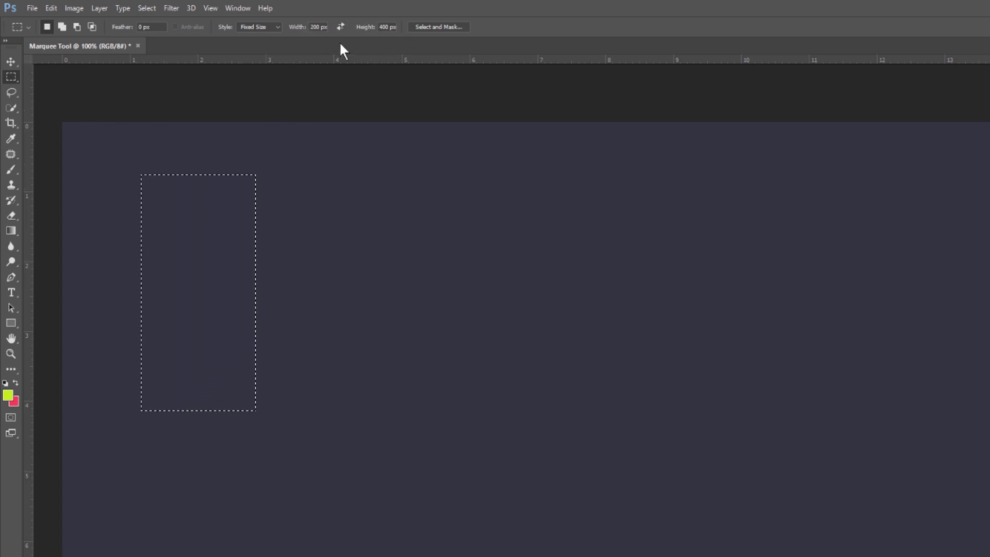
- Set the fixed selection width to 400 px and replace the tall selection with a 400 px square one
{"action": "double_click", "coordinate": [316, 27]}
{"action": "type", "text": "400"}
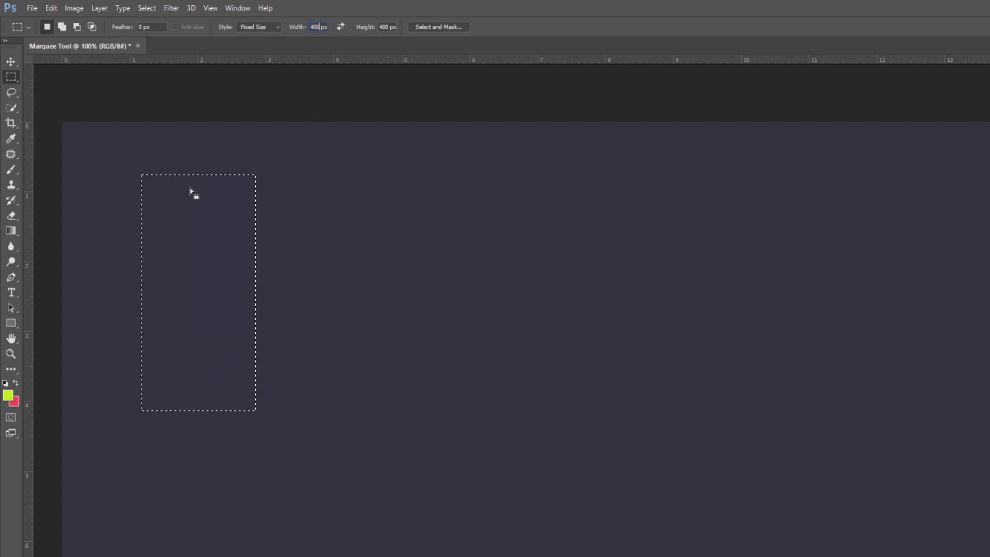
{"action": "left_click", "coordinate": [139, 186]}
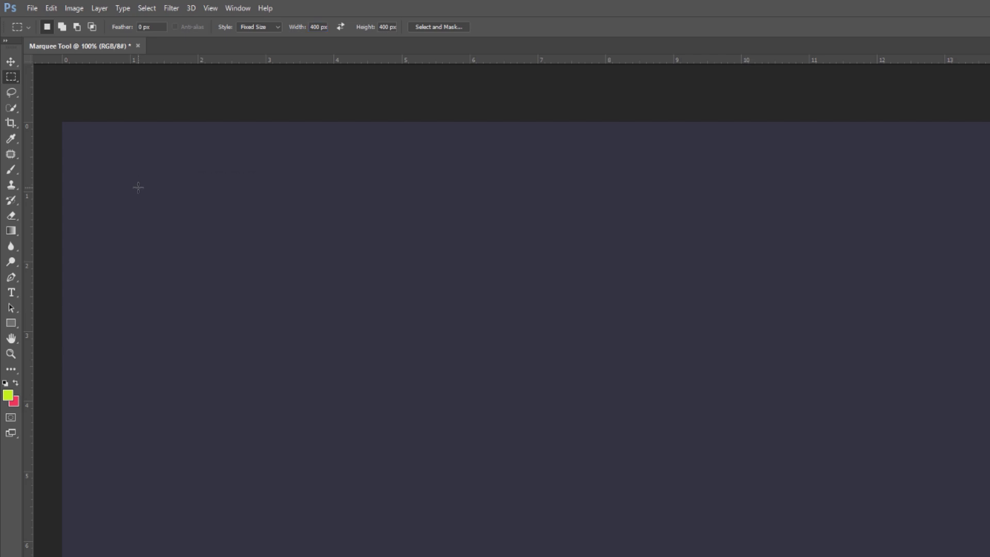
{"action": "left_click", "coordinate": [138, 187]}
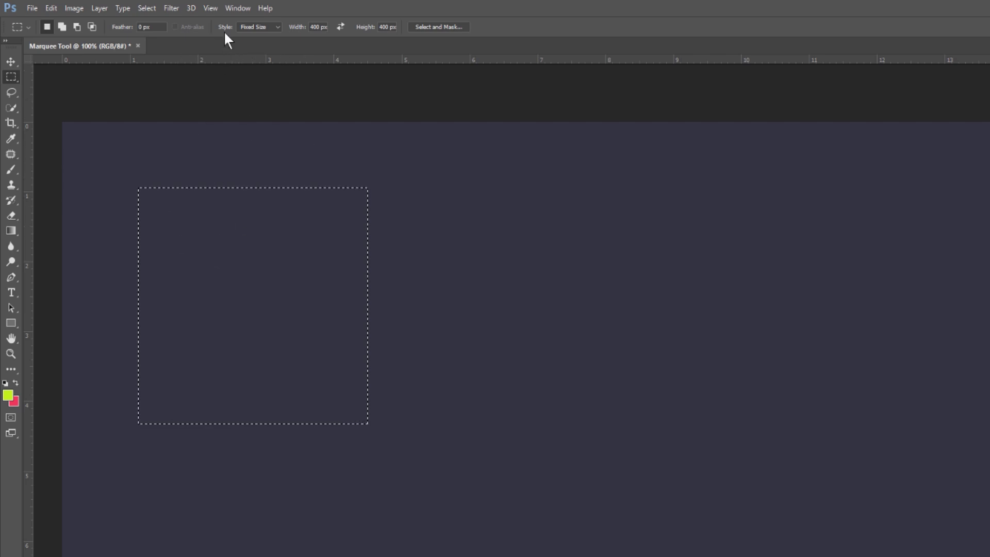
- Return the marquee style to Normal and clear the square selection
{"action": "left_click", "coordinate": [269, 28]}
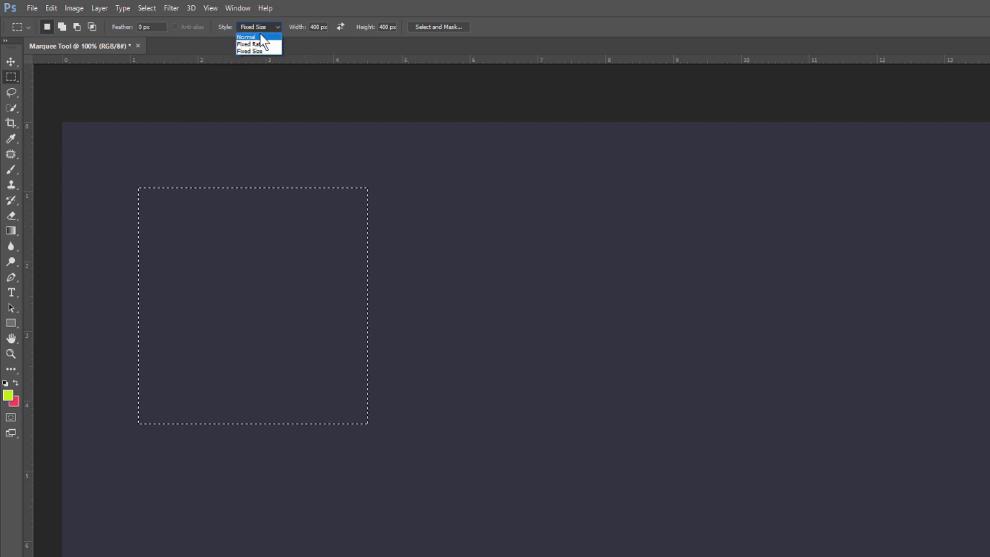
{"action": "left_click", "coordinate": [254, 35]}
{"action": "left_click", "coordinate": [131, 208]}
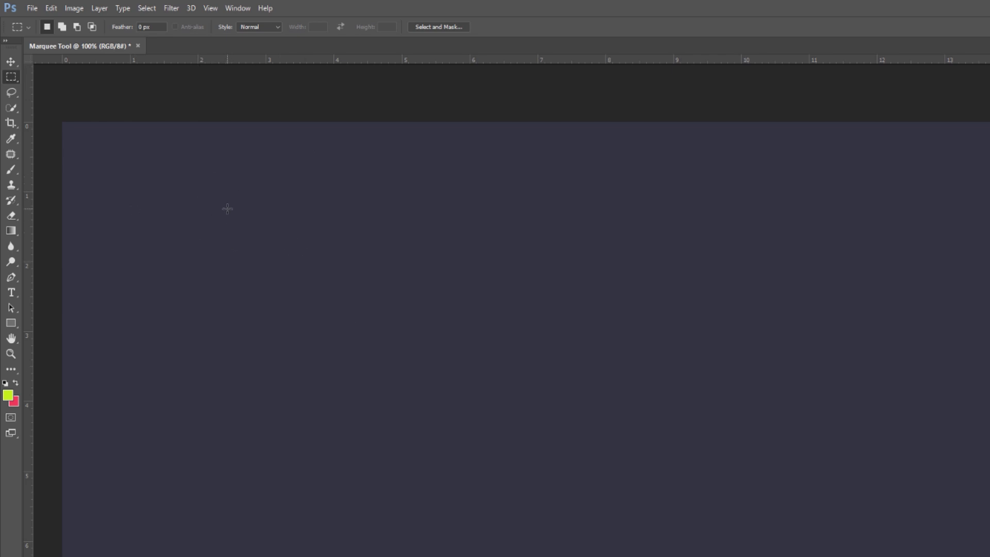
- Select a single pixel row at about 3.8 on the vertical ruler and stroke it 2 px wide, centered, in lime green
{"action": "right_click", "coordinate": [9, 78]}
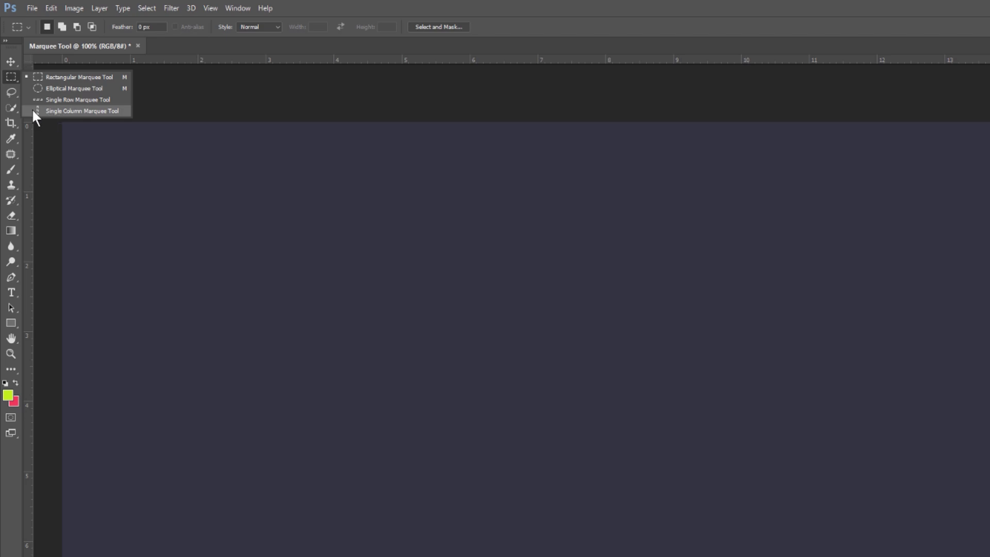
{"action": "left_click", "coordinate": [56, 100]}
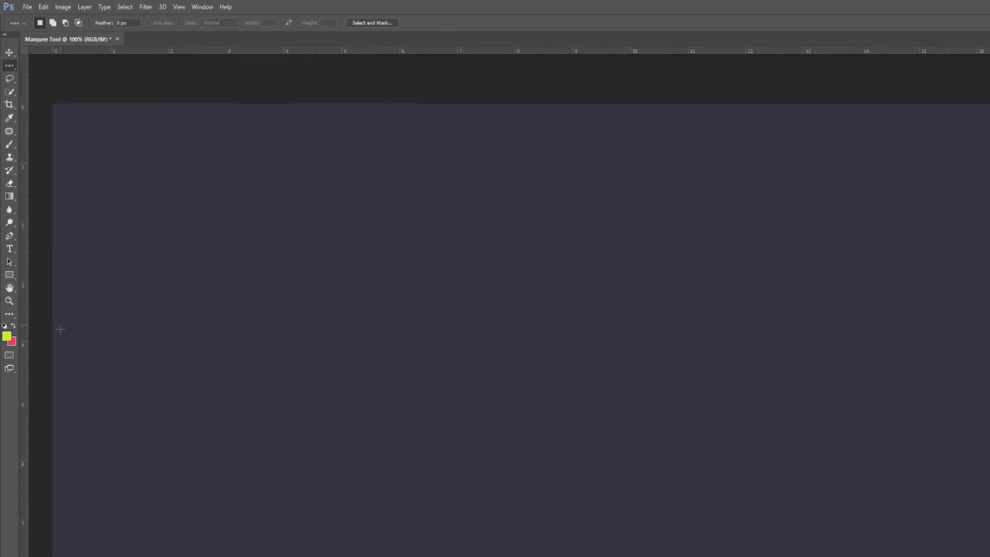
{"action": "left_click", "coordinate": [48, 264]}
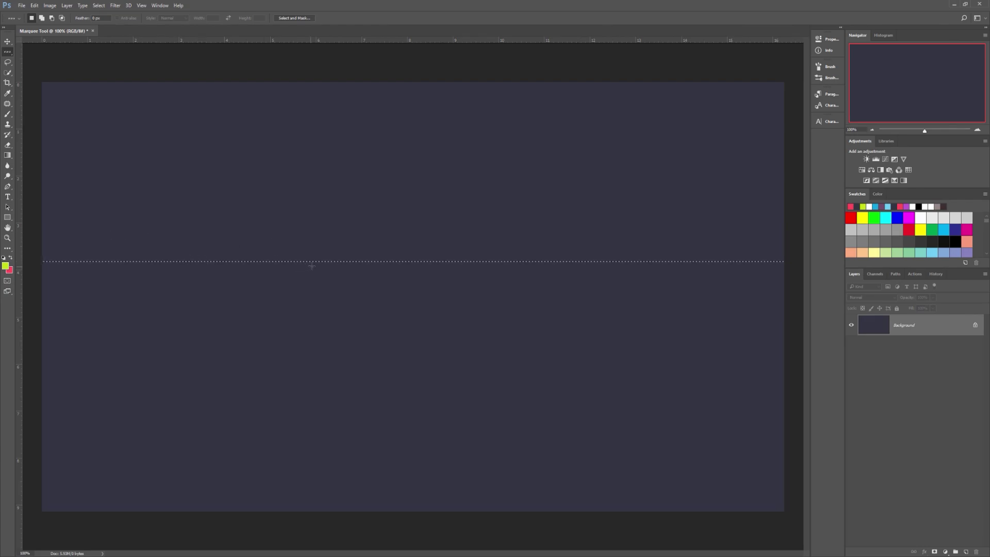
{"action": "right_click", "coordinate": [280, 262]}
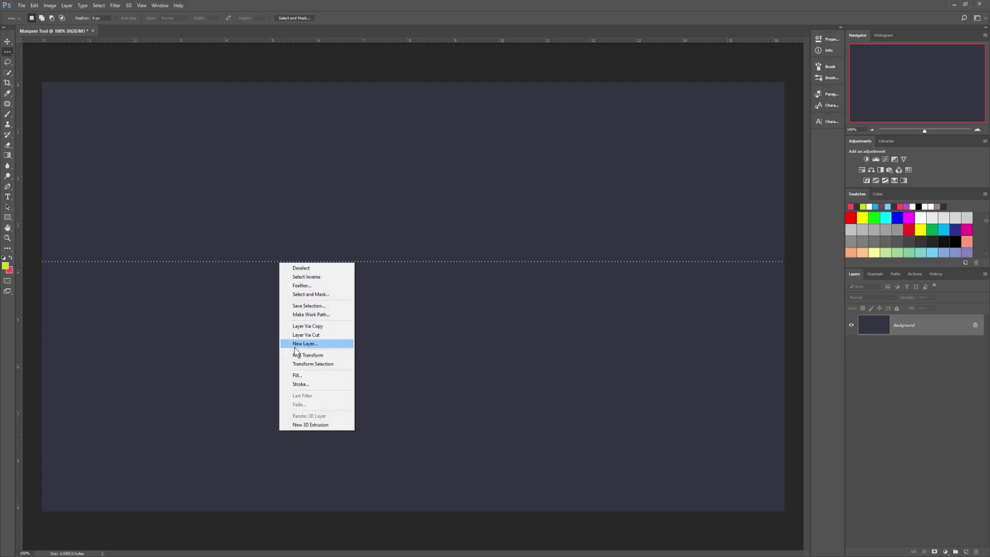
{"action": "left_click", "coordinate": [293, 384]}
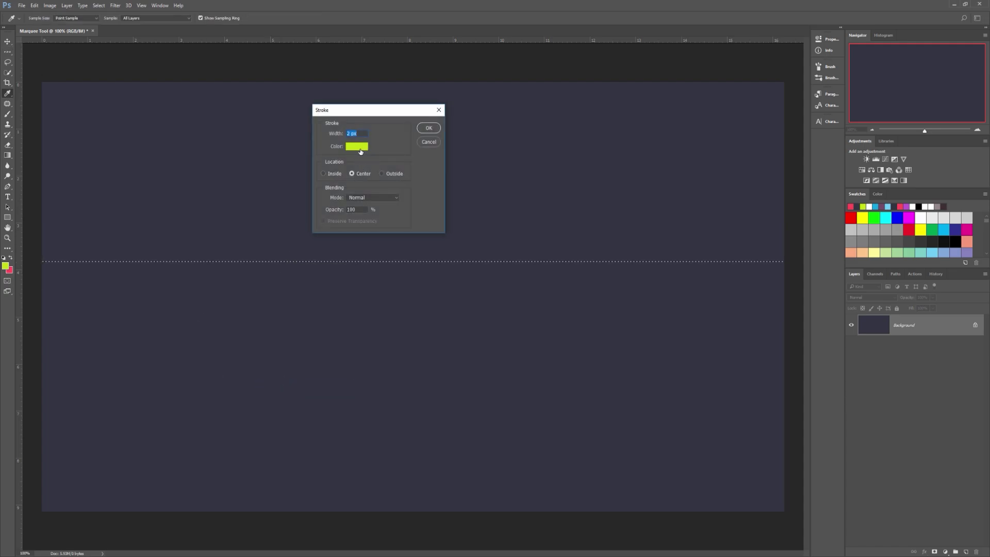
{"action": "left_click", "coordinate": [433, 128]}
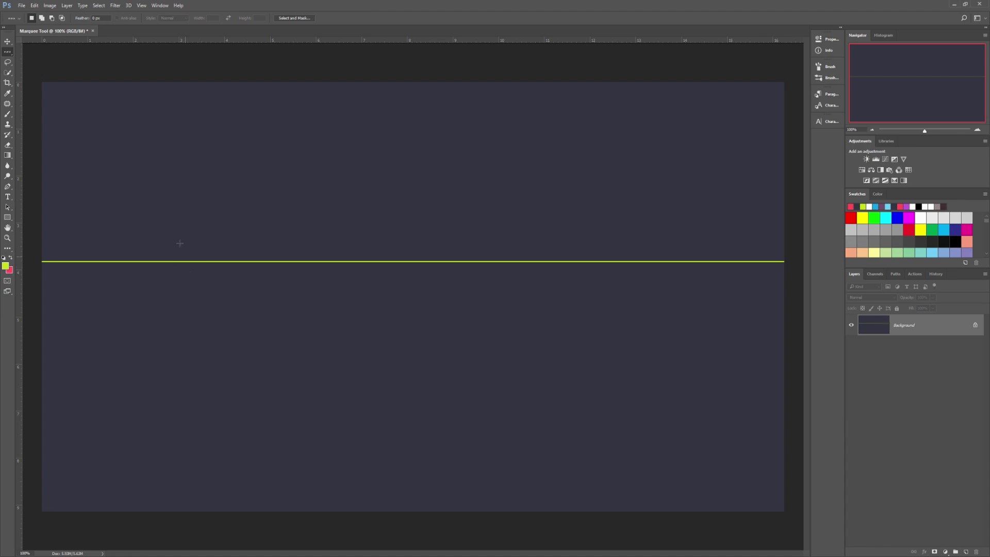
- Select a single pixel column at about 6.7 on the horizontal ruler, stroke it in lime green, and deselect
{"action": "right_click", "coordinate": [7, 54]}
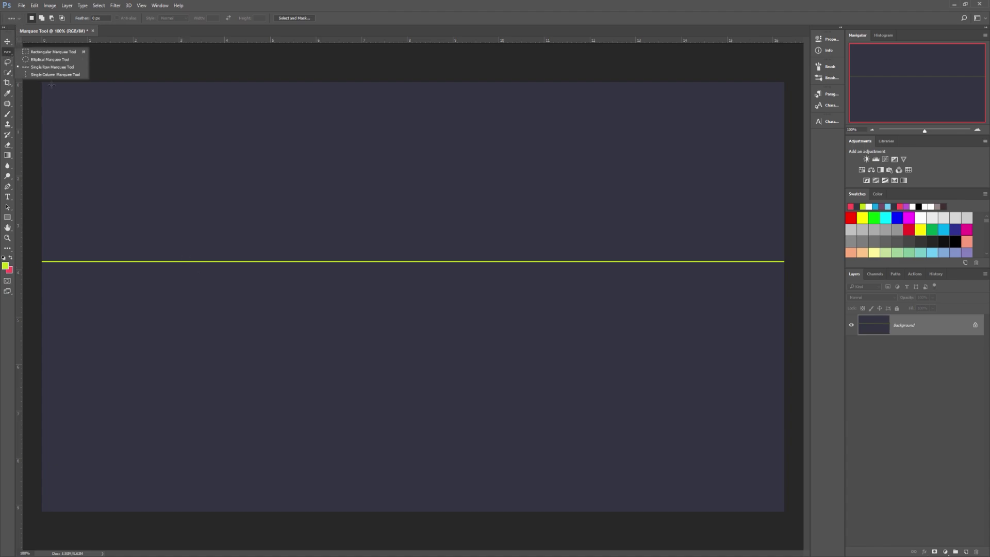
{"action": "left_click", "coordinate": [46, 76]}
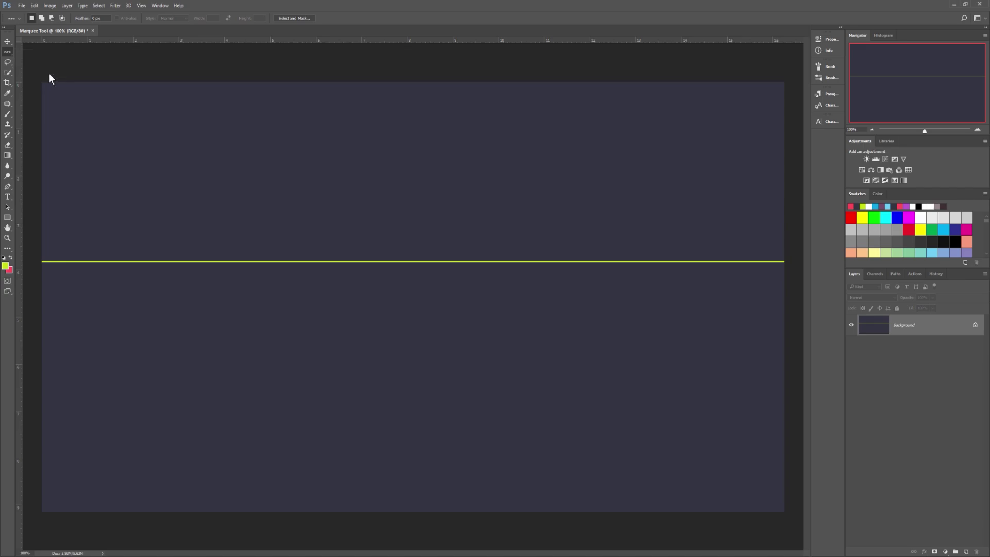
{"action": "left_click", "coordinate": [351, 90]}
{"action": "right_click", "coordinate": [351, 90]}
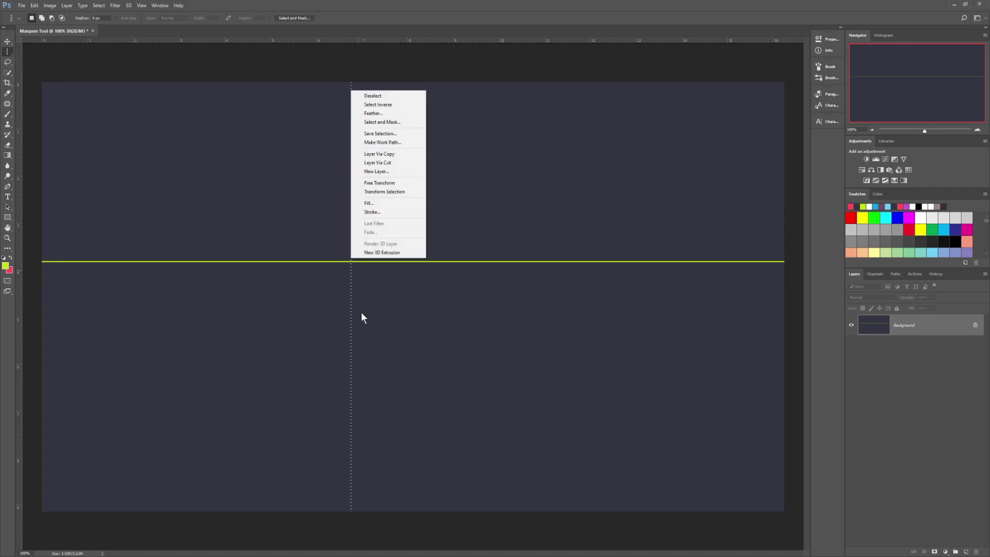
{"action": "left_click", "coordinate": [361, 227]}
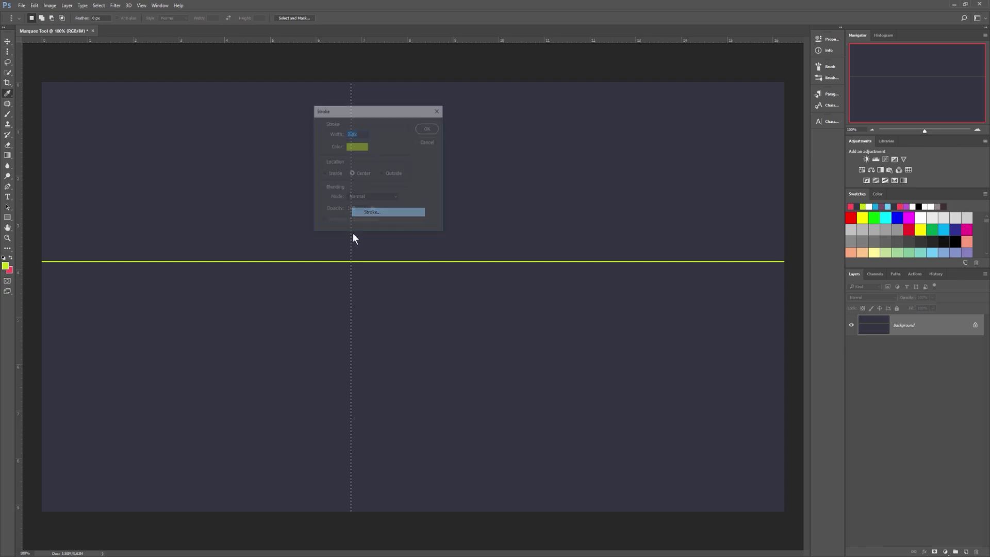
{"action": "left_click", "coordinate": [425, 129]}
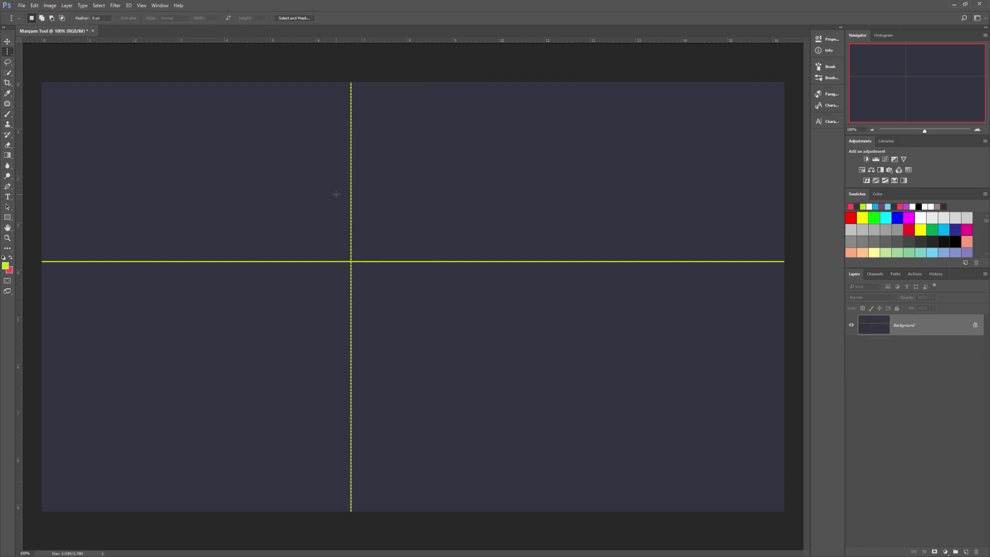
{"action": "key", "text": "ctrl+d"}
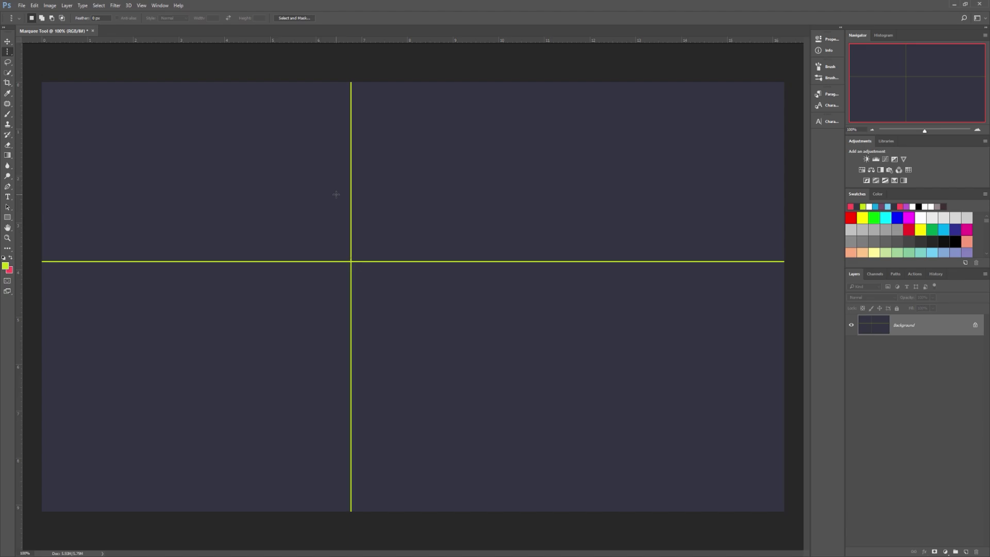